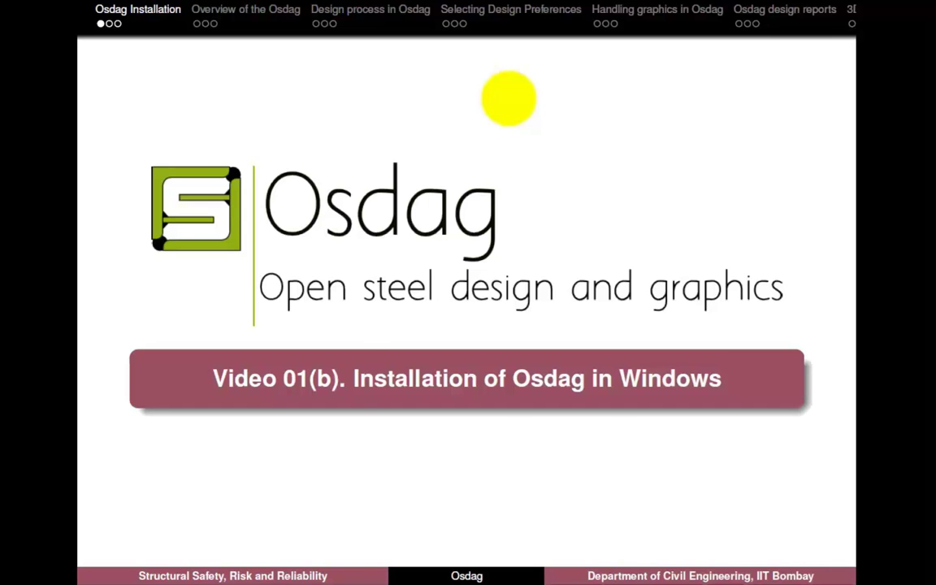
{"action": "key", "text": "Page_Down"}
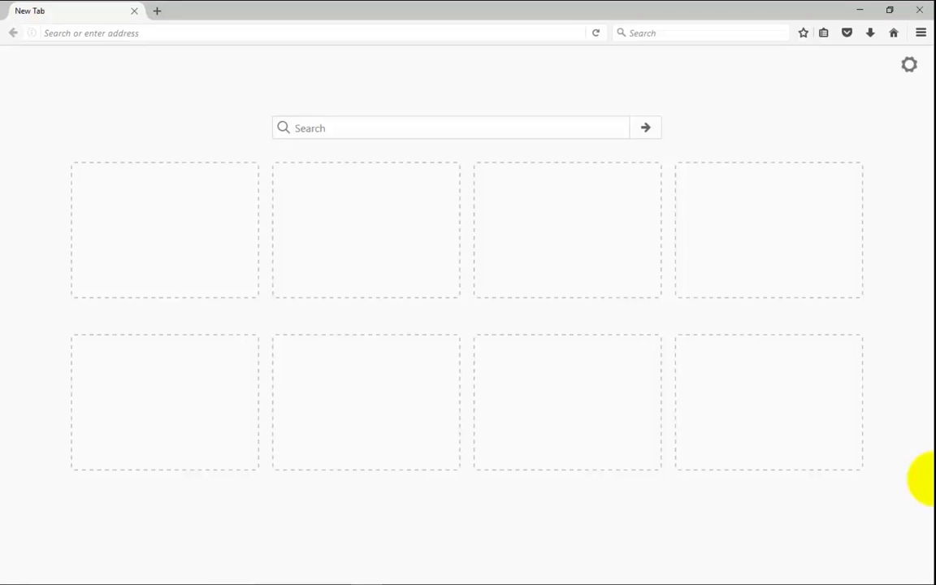
Go to osdag.fossee.in and open the website's Installers page among its resources.
{"action": "left_click", "coordinate": [351, 31]}
{"action": "type", "text": "osdag."}
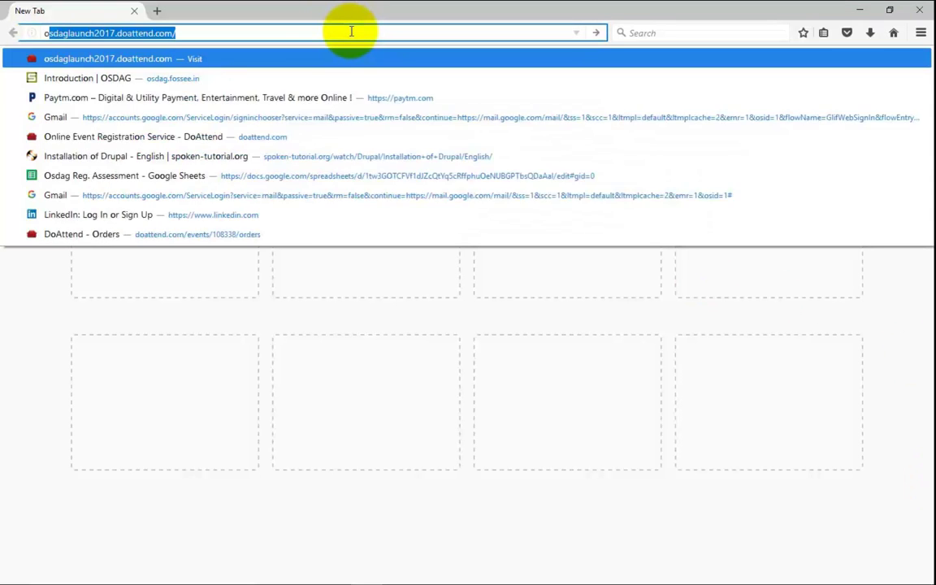
{"action": "type", "text": "fossee.in"}
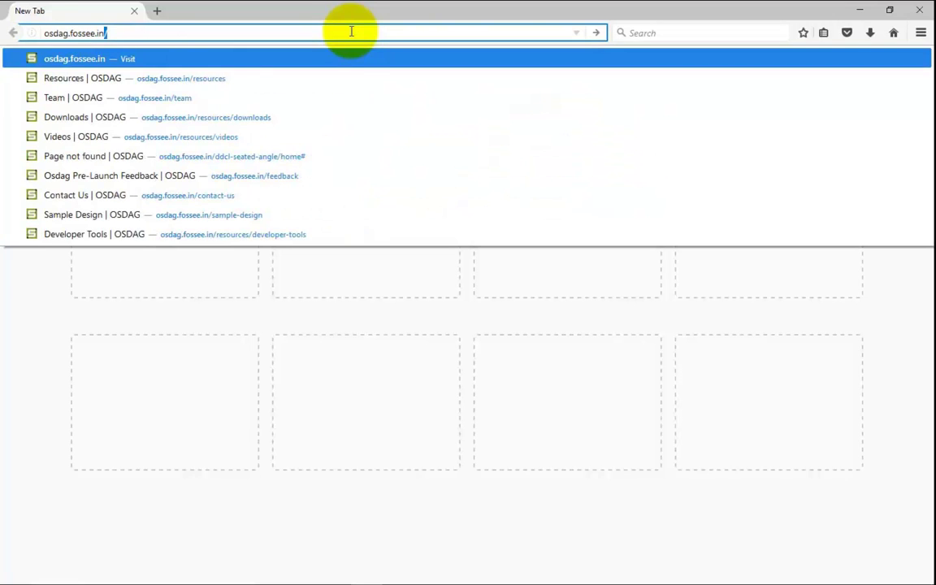
{"action": "key", "text": "Return"}
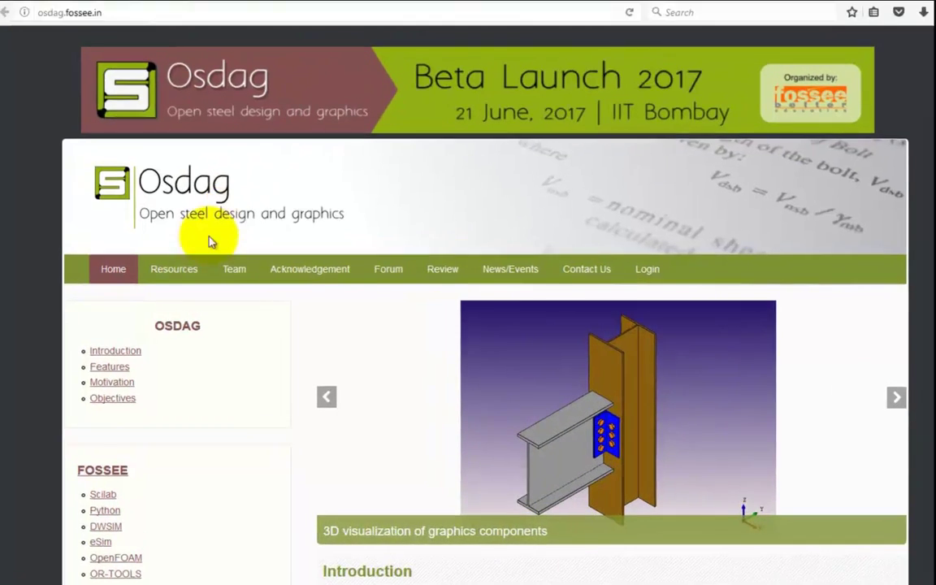
{"action": "mouse_move", "coordinate": [185, 278]}
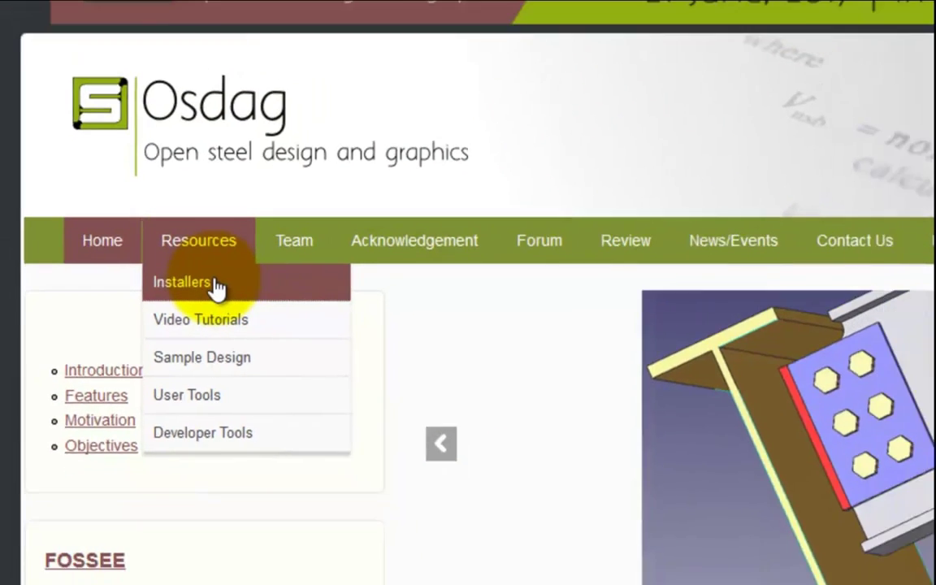
{"action": "left_click", "coordinate": [226, 281]}
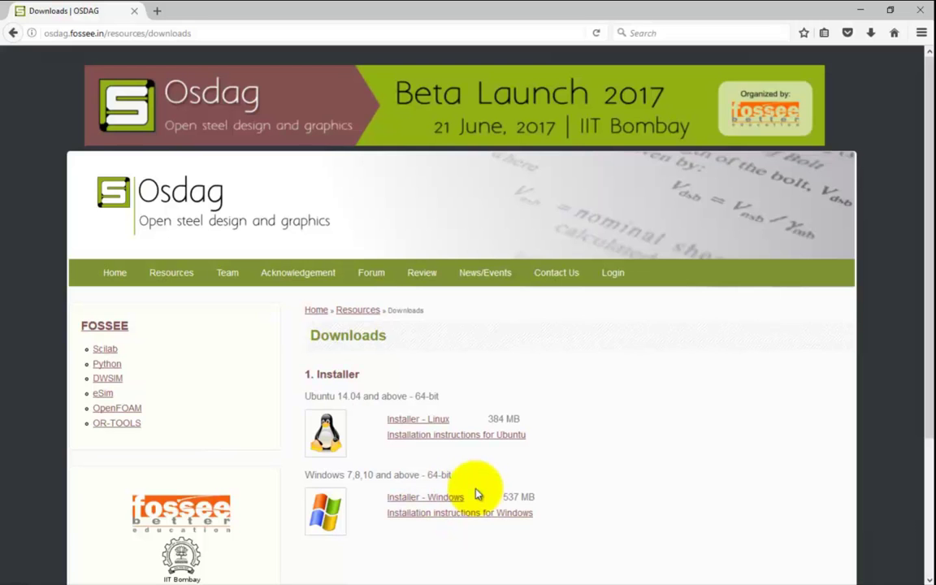
Download the Windows installer and save it as Osdag_windows_installer.rar in the Downloads folder.
{"action": "left_click", "coordinate": [452, 502]}
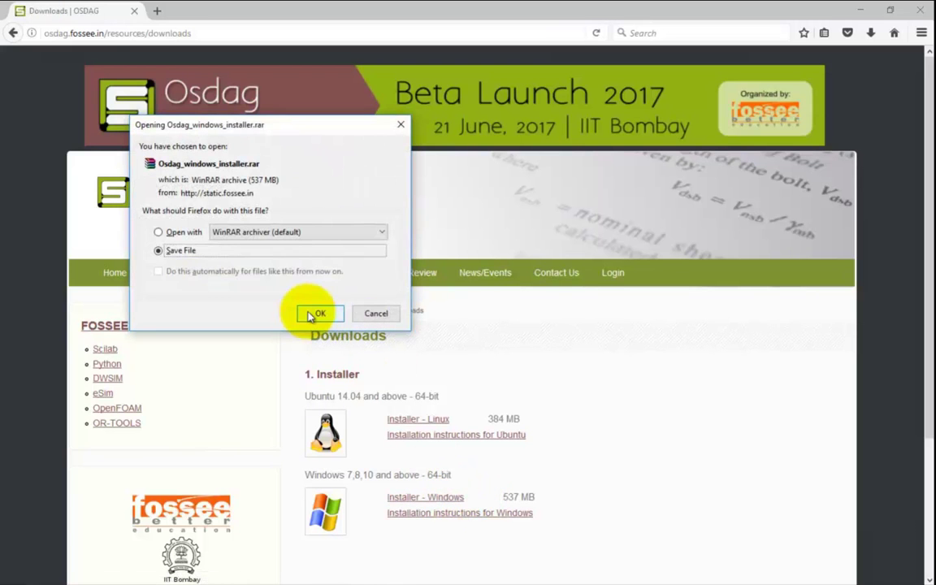
{"action": "left_click", "coordinate": [313, 315]}
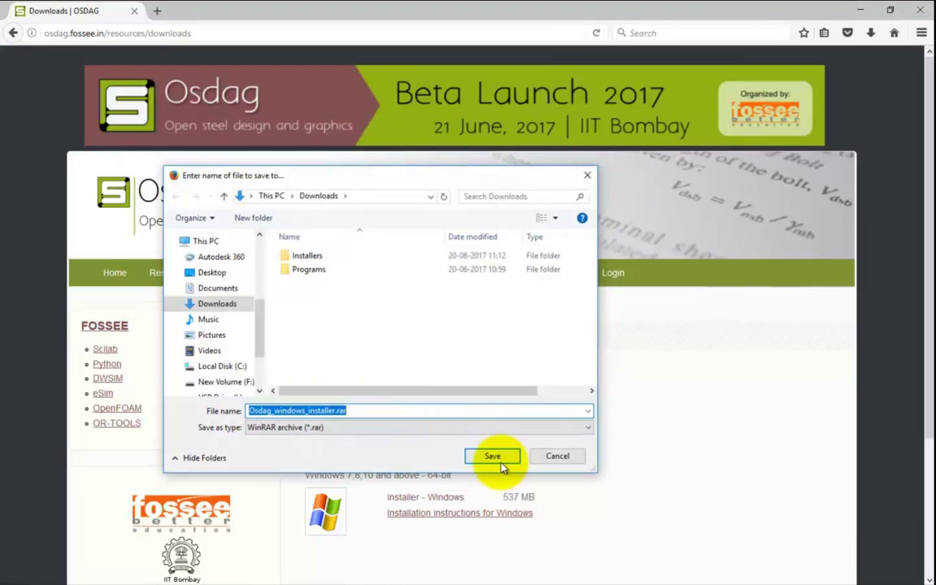
{"action": "left_click", "coordinate": [497, 462]}
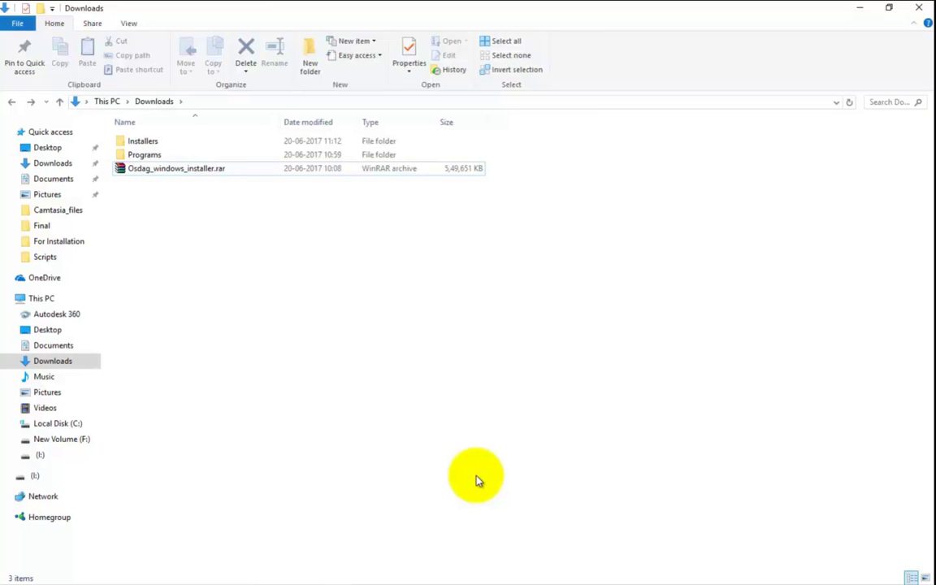
Extract Osdag_windows_installer.rar in the Downloads folder and open the extracted Osdag_windows_installer folder.
{"action": "right_click", "coordinate": [192, 169]}
{"action": "left_click", "coordinate": [216, 204]}
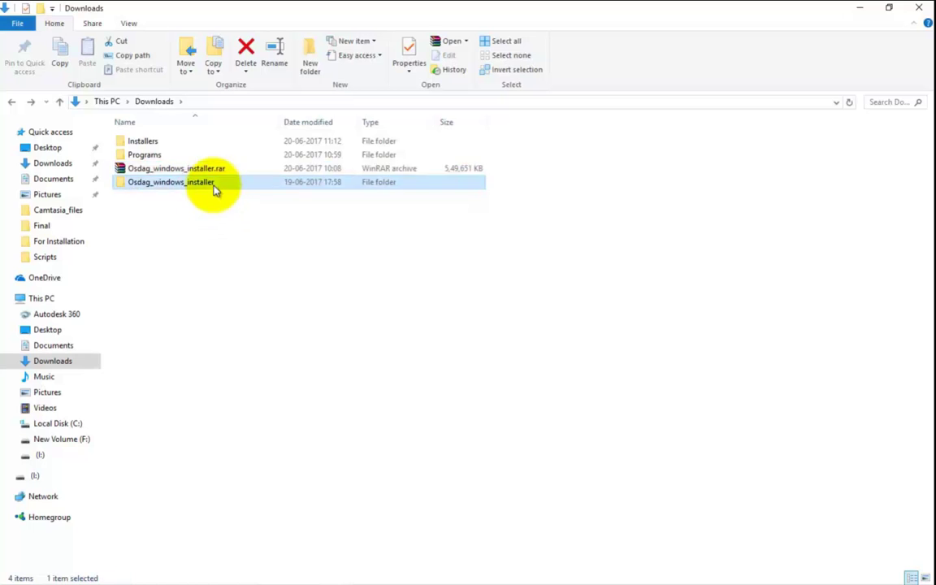
{"action": "double_click", "coordinate": [214, 186]}
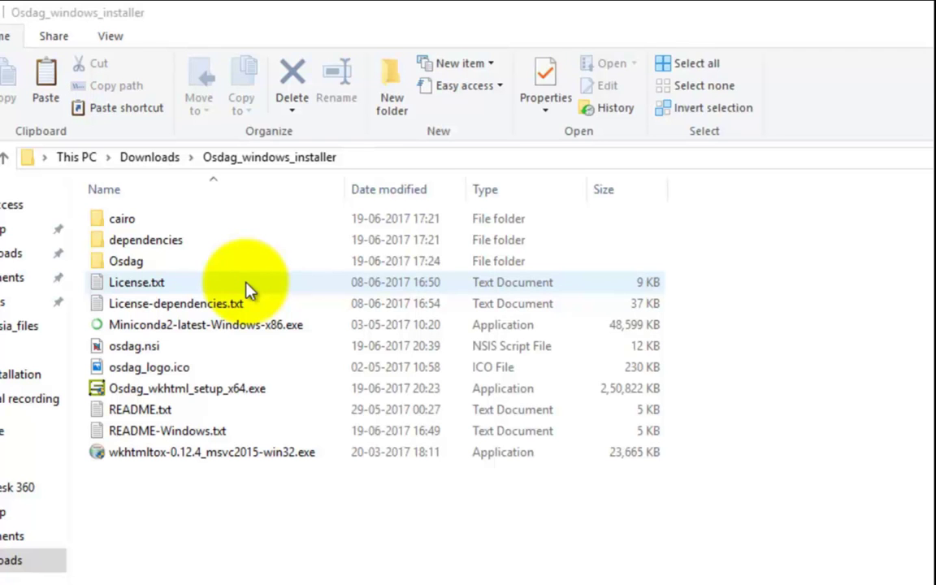
Run Miniconda2-latest-Windows-x86.exe as administrator and continue through its license agreement with installation for All Users.
{"action": "right_click", "coordinate": [252, 327]}
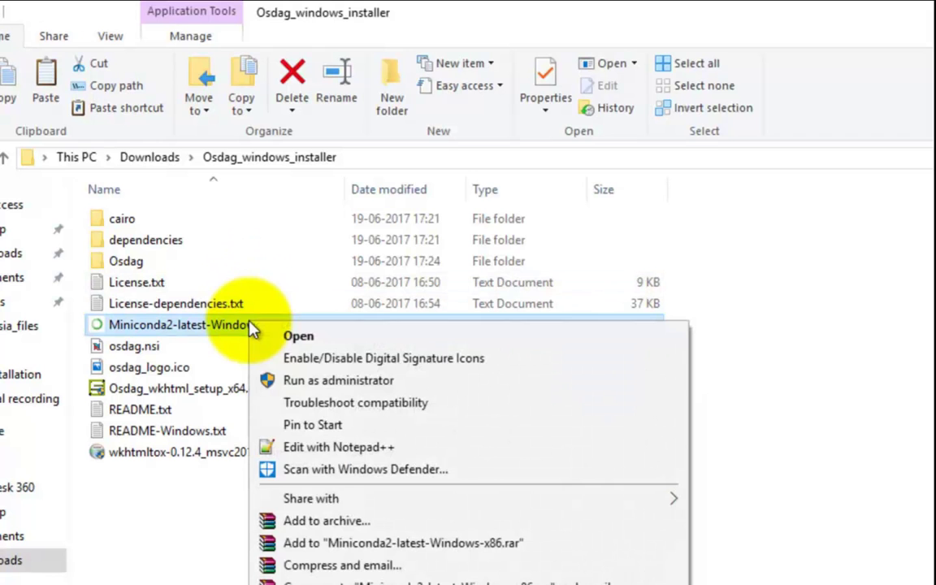
{"action": "left_click", "coordinate": [264, 379]}
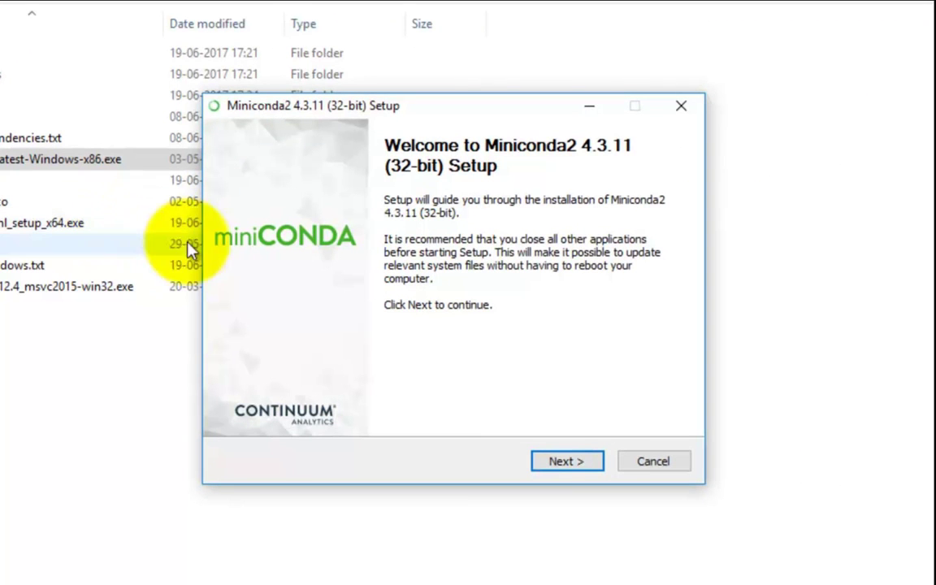
{"action": "left_click", "coordinate": [547, 461]}
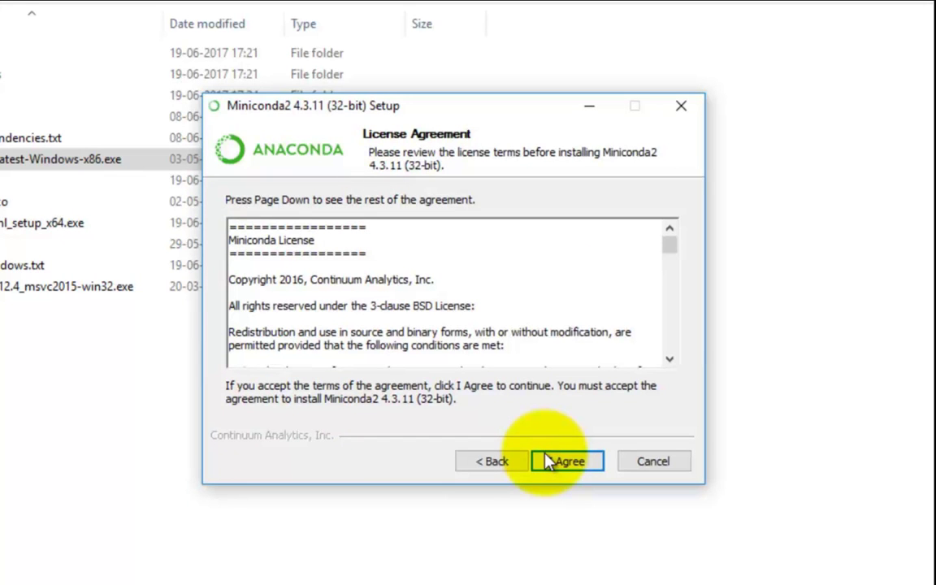
{"action": "left_click", "coordinate": [549, 461]}
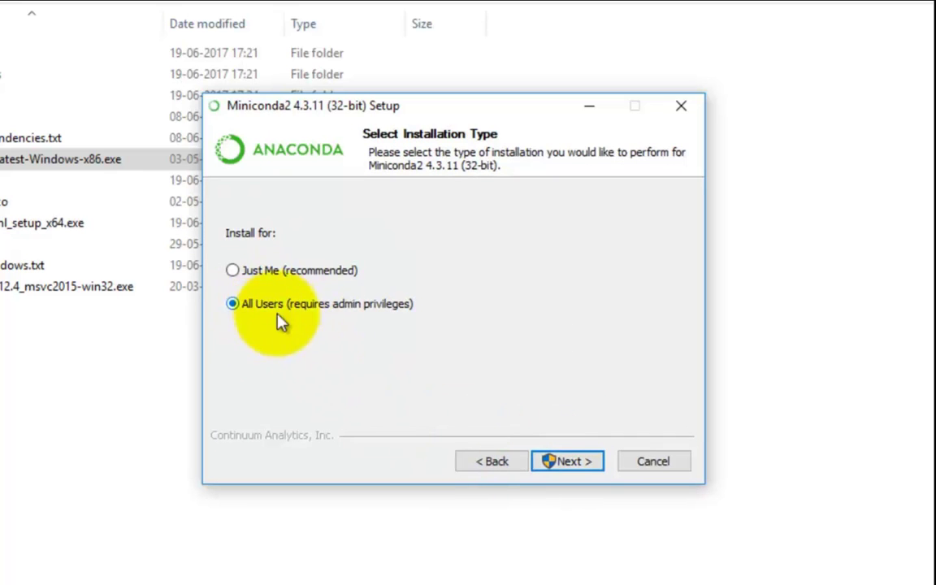
{"action": "left_click", "coordinate": [559, 462]}
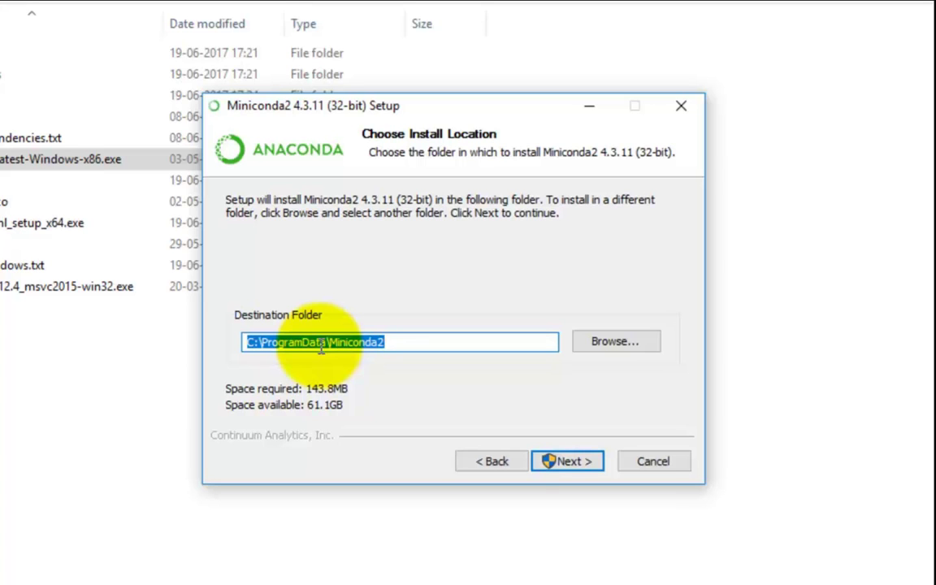
Set the Miniconda2 destination to a new folder named Miniconda2 inside C:\Program Files (x86).
{"action": "left_click", "coordinate": [589, 348]}
{"action": "left_click", "coordinate": [318, 285]}
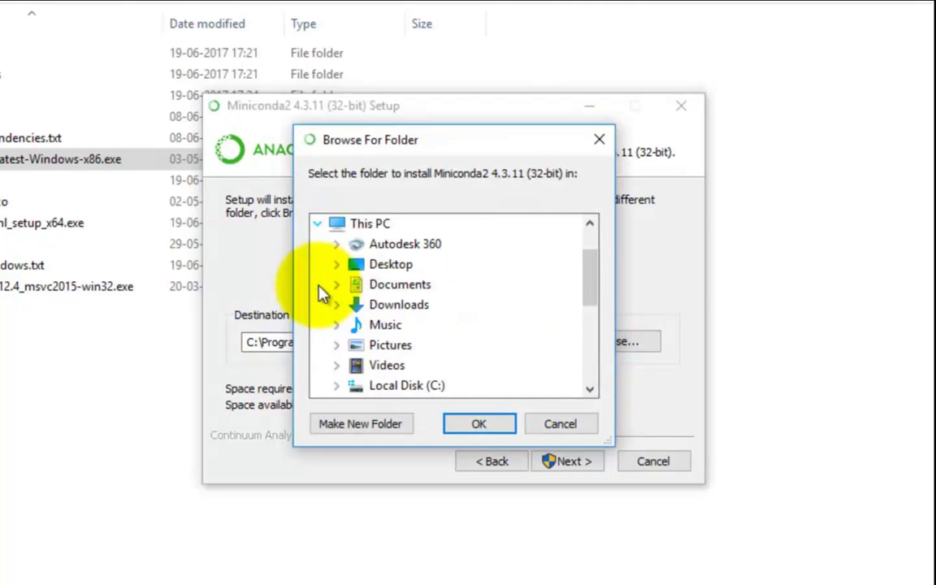
{"action": "scroll", "coordinate": [348, 358], "scroll_direction": "down", "scroll_amount": 1}
{"action": "left_click", "coordinate": [339, 324]}
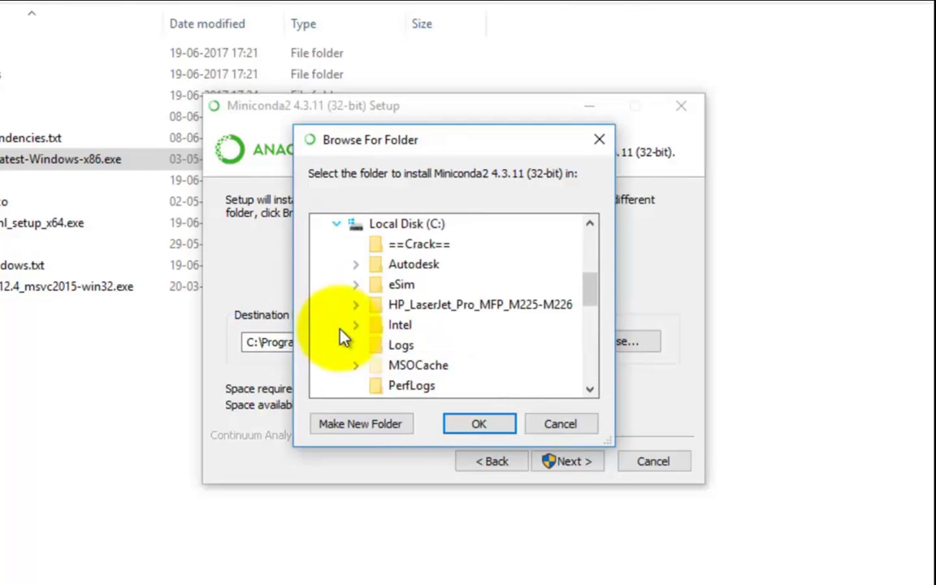
{"action": "scroll", "coordinate": [396, 349], "scroll_direction": "down", "scroll_amount": 2}
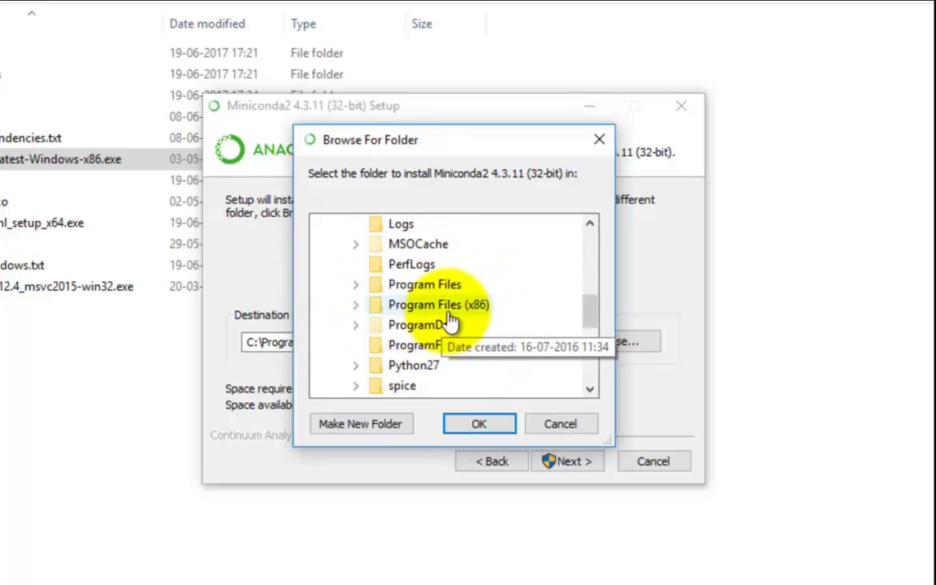
{"action": "double_click", "coordinate": [449, 312]}
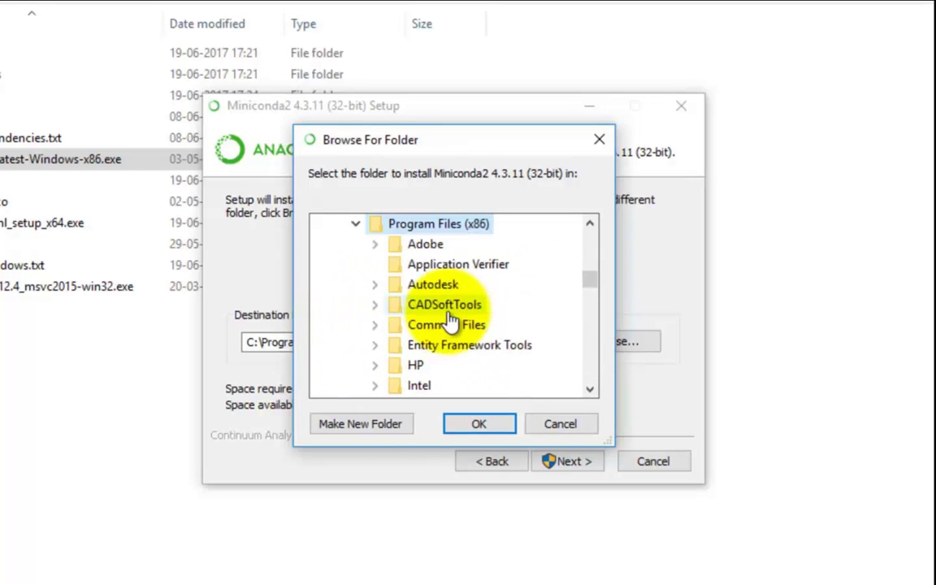
{"action": "left_click", "coordinate": [401, 424]}
{"action": "type", "text": "Min"}
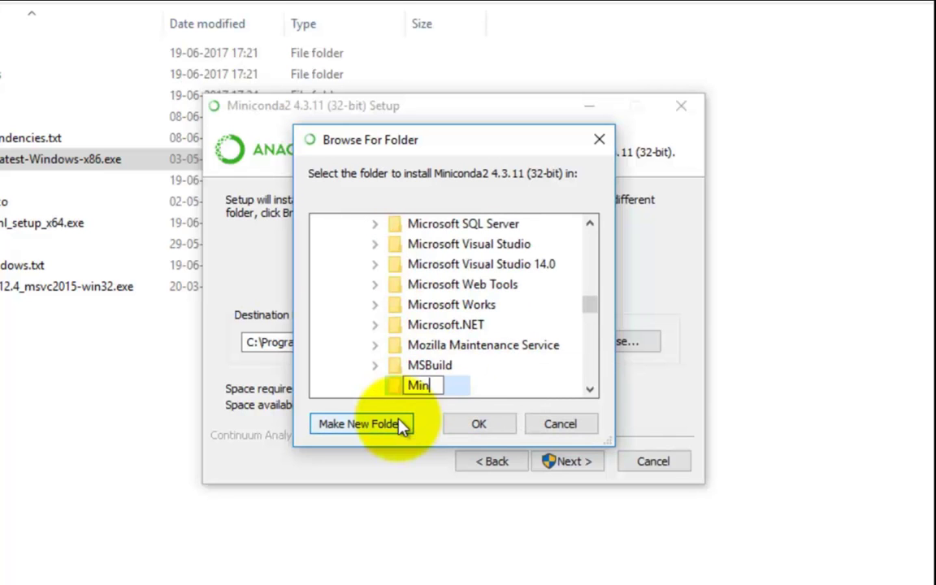
{"action": "type", "text": "iconda"}
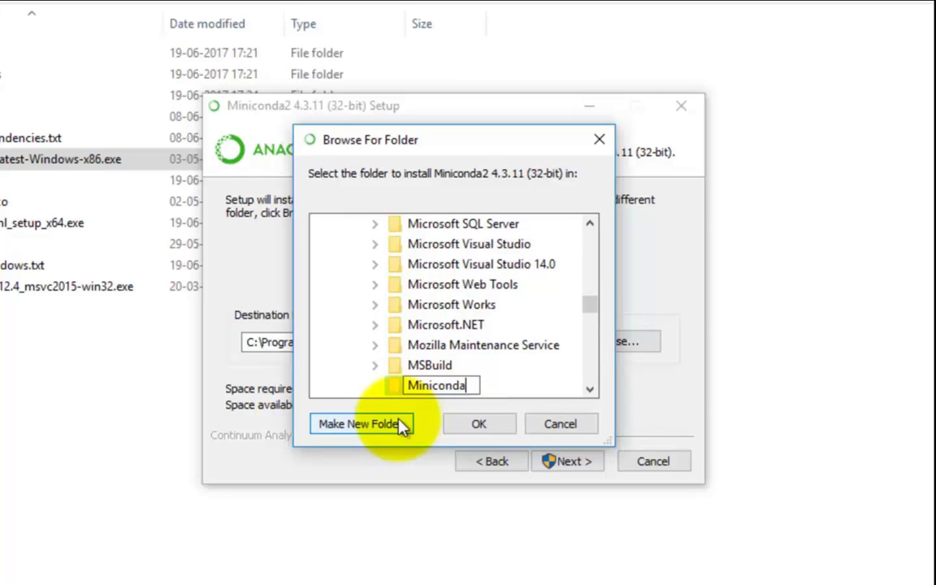
{"action": "type", "text": "2"}
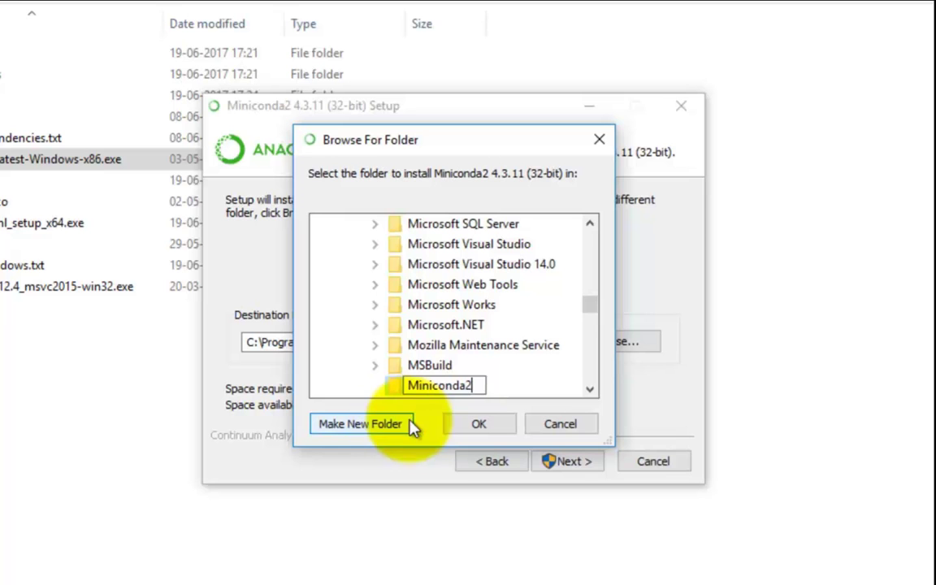
{"action": "left_click", "coordinate": [477, 424]}
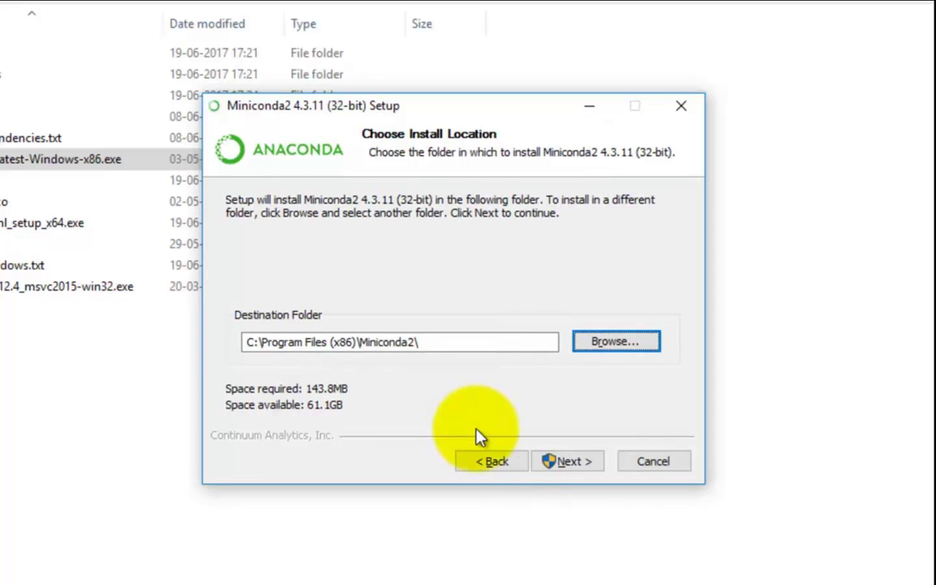
Accept the Miniconda2 install location despite its spaces and install with the system PATH and Python 2.7 registration options enabled.
{"action": "left_click", "coordinate": [559, 463]}
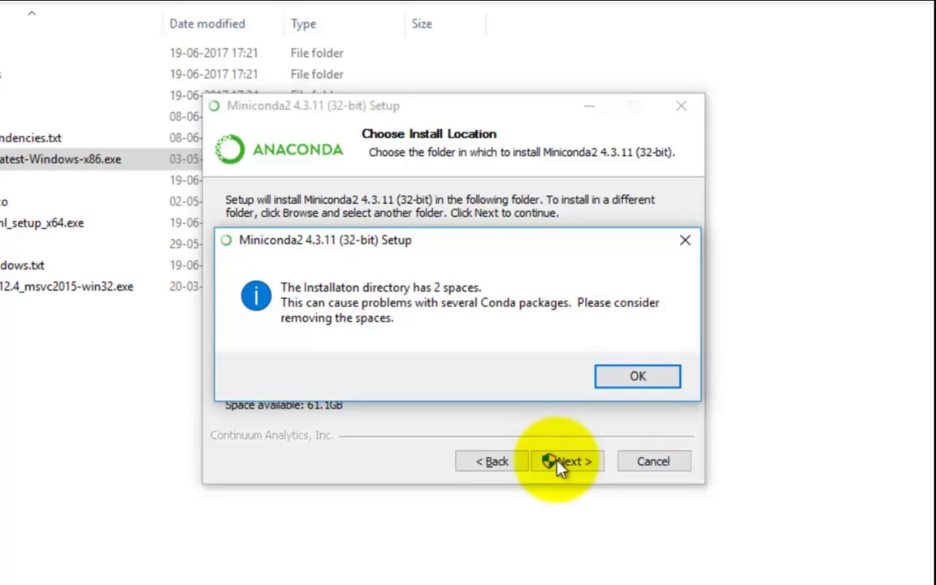
{"action": "left_click", "coordinate": [622, 378]}
{"action": "key", "text": "alt"}
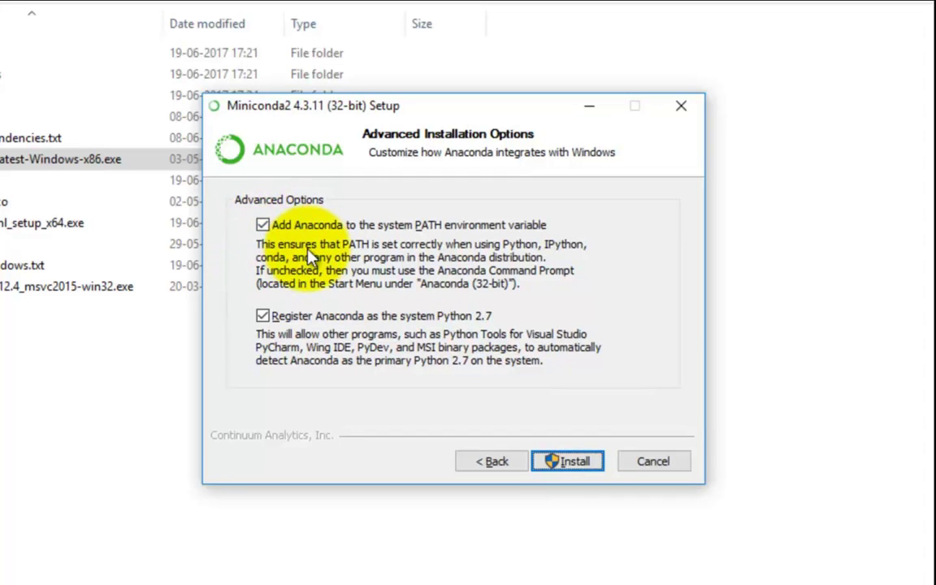
{"action": "left_click", "coordinate": [553, 462]}
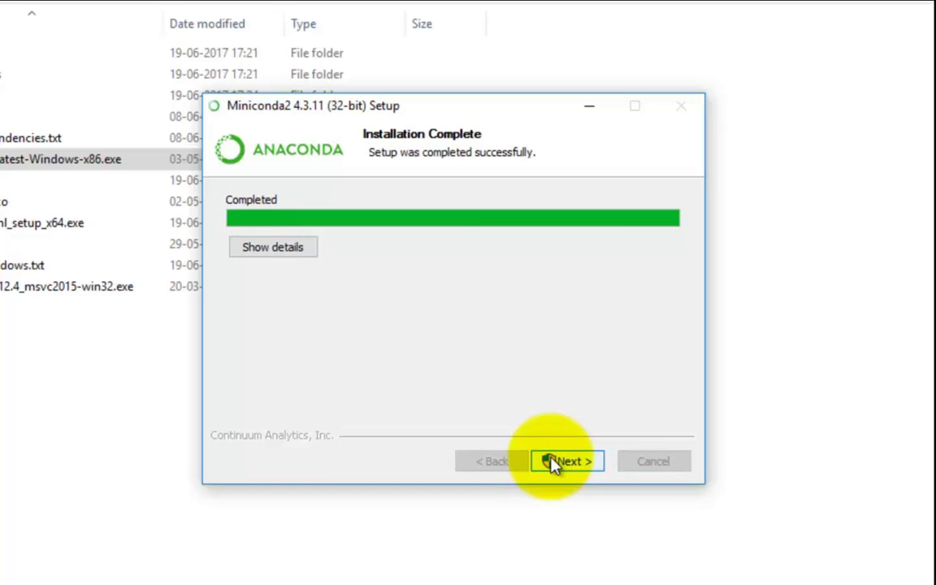
Finish the Miniconda2 setup with the option to learn more about Anaconda Cloud turned off.
{"action": "left_click", "coordinate": [552, 461]}
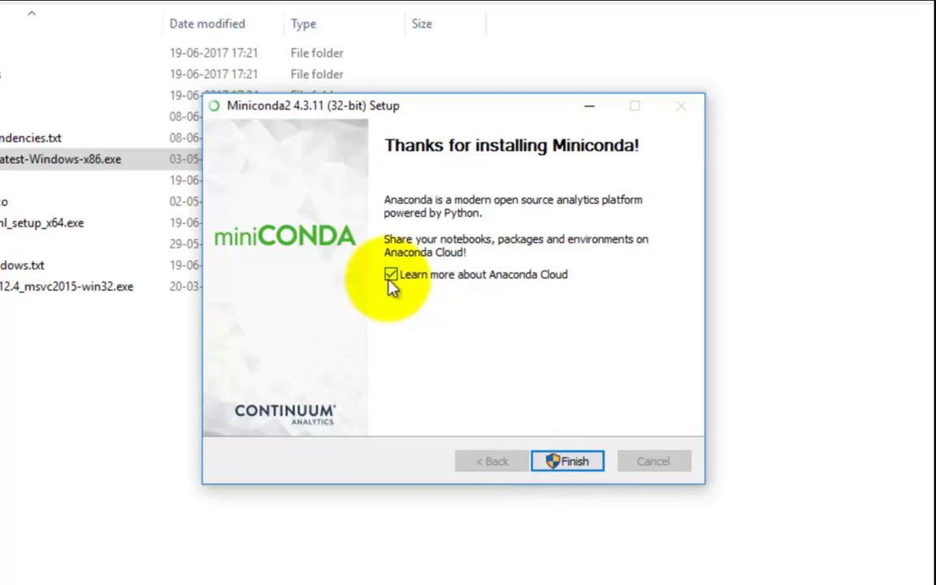
{"action": "left_click", "coordinate": [392, 276]}
{"action": "left_click", "coordinate": [561, 458]}
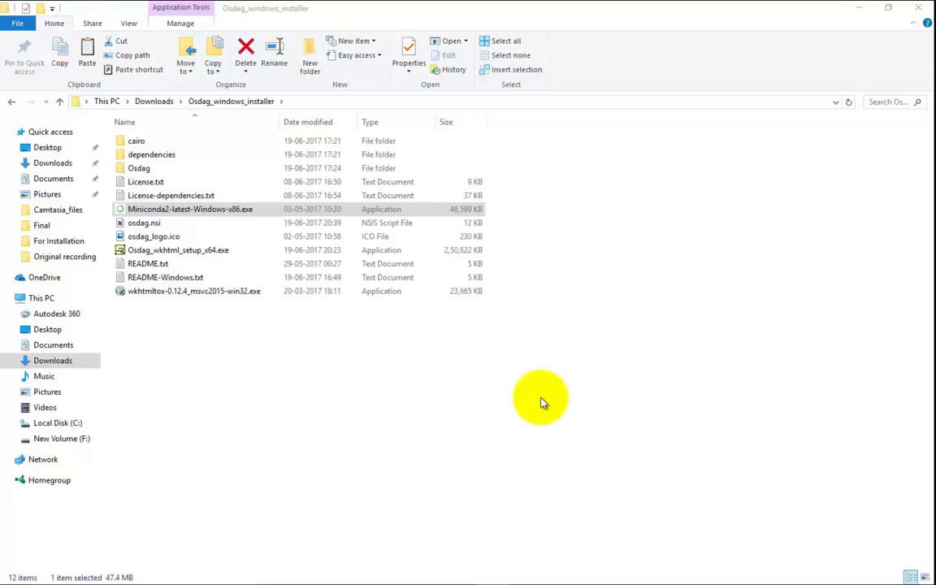
Run Osdag_wkhtml_setup_x64.exe from the Osdag_windows_installer folder as administrator.
{"action": "left_click", "coordinate": [216, 252]}
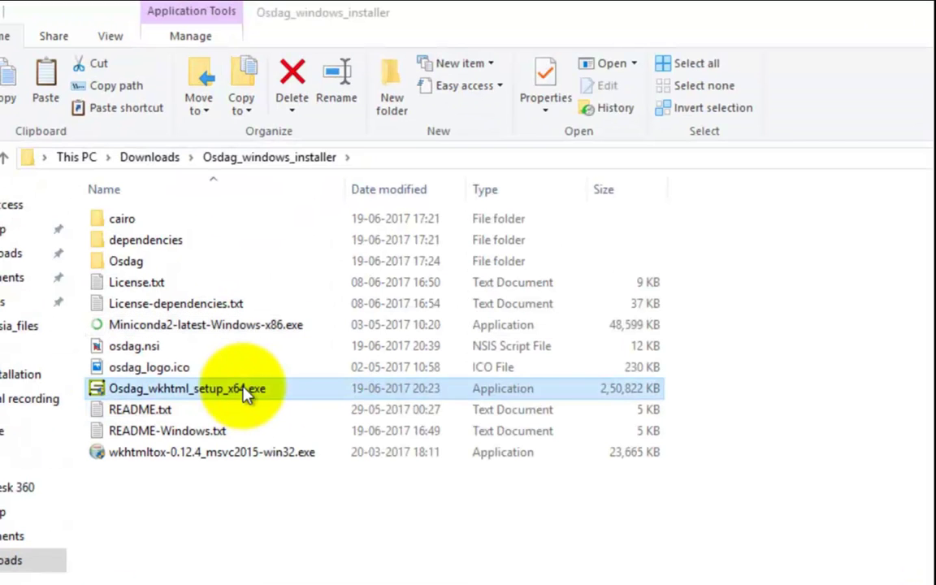
{"action": "right_click", "coordinate": [247, 393]}
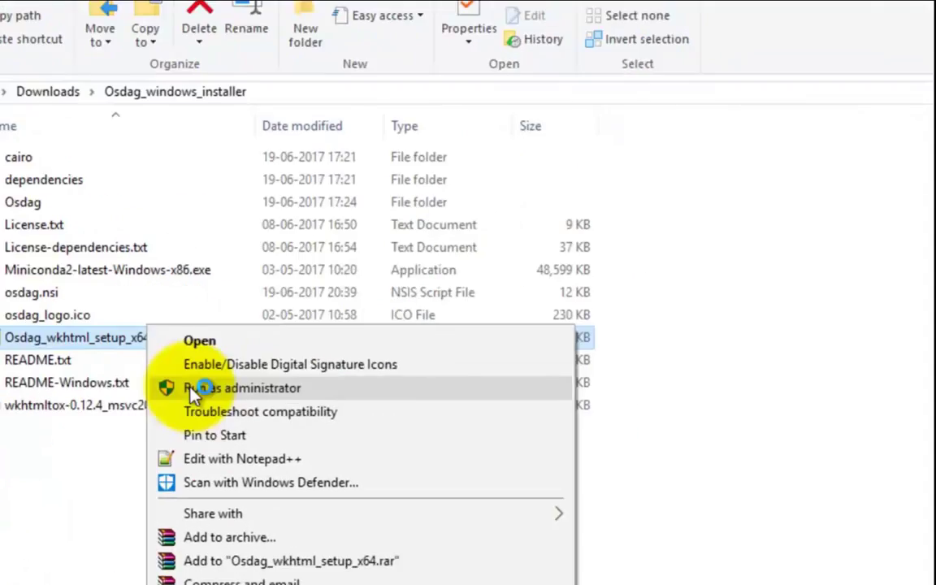
{"action": "left_click", "coordinate": [286, 439]}
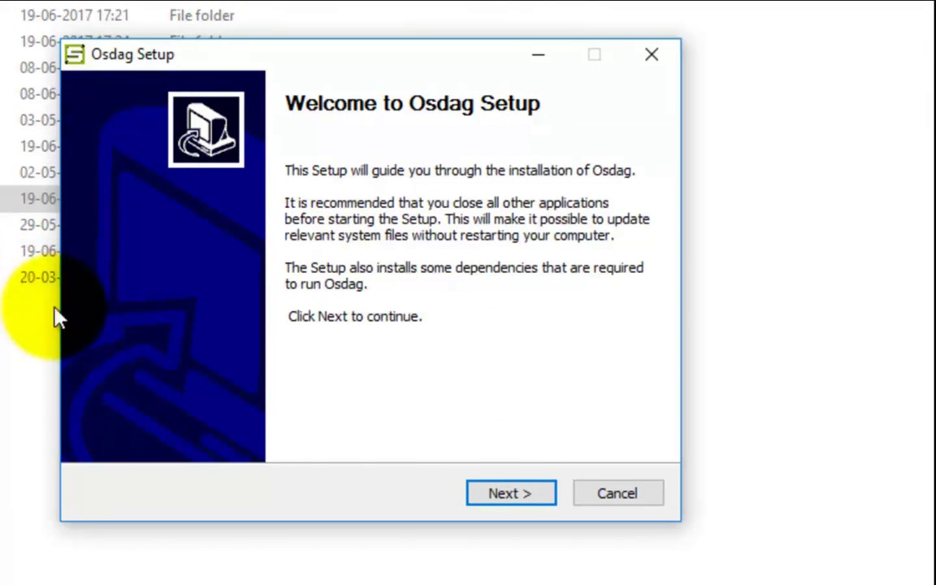
Accept the Osdag license agreement and set the install location to F:\Osdag\.
{"action": "left_click", "coordinate": [504, 497]}
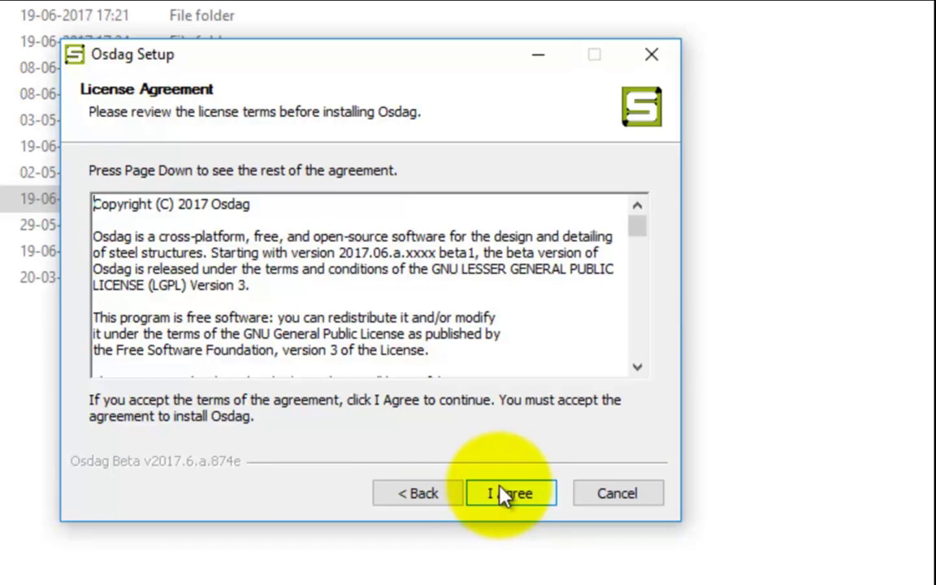
{"action": "left_click", "coordinate": [504, 496]}
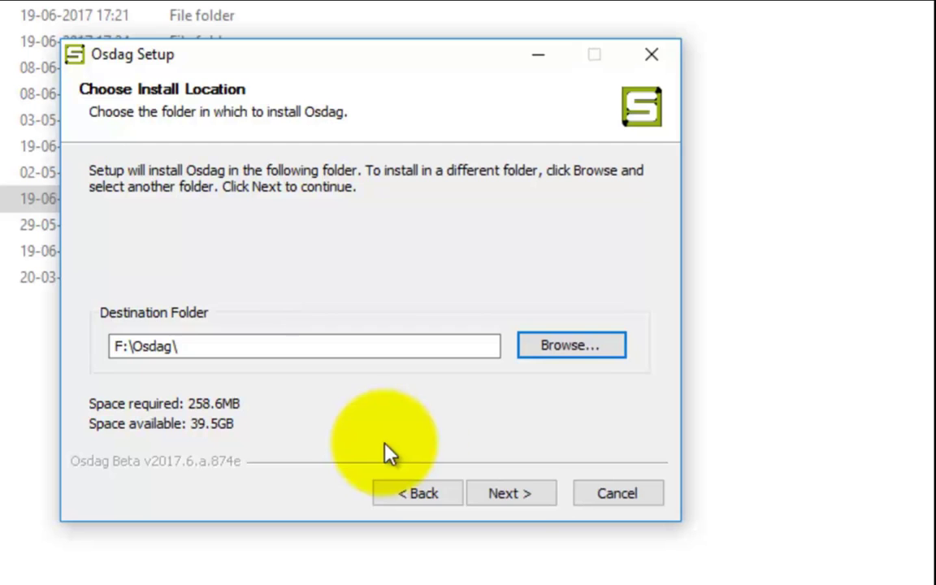
{"action": "left_click", "coordinate": [508, 495]}
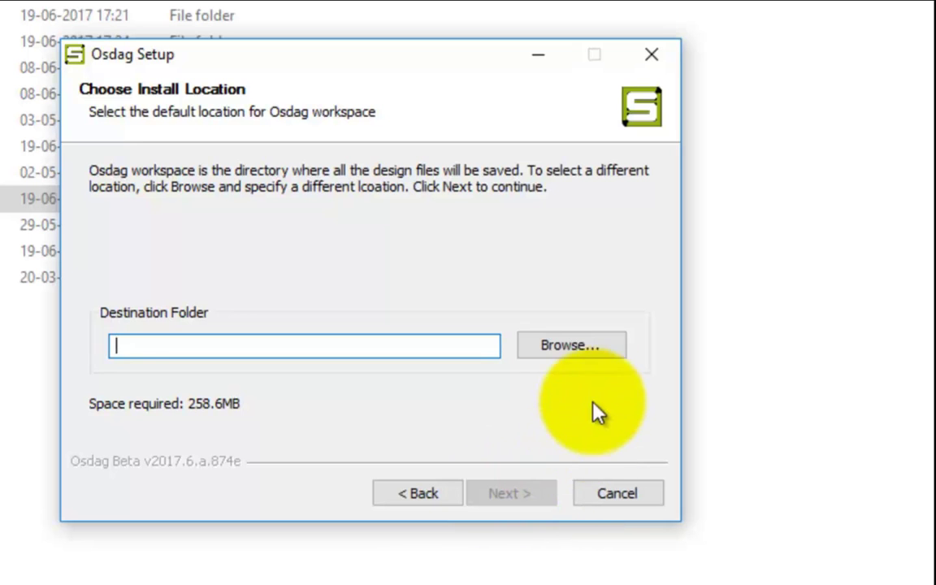
Create a folder named Osdag_workspace inside the Osdag folder on drive F: and set it as the default Osdag workspace location.
{"action": "left_click", "coordinate": [585, 346]}
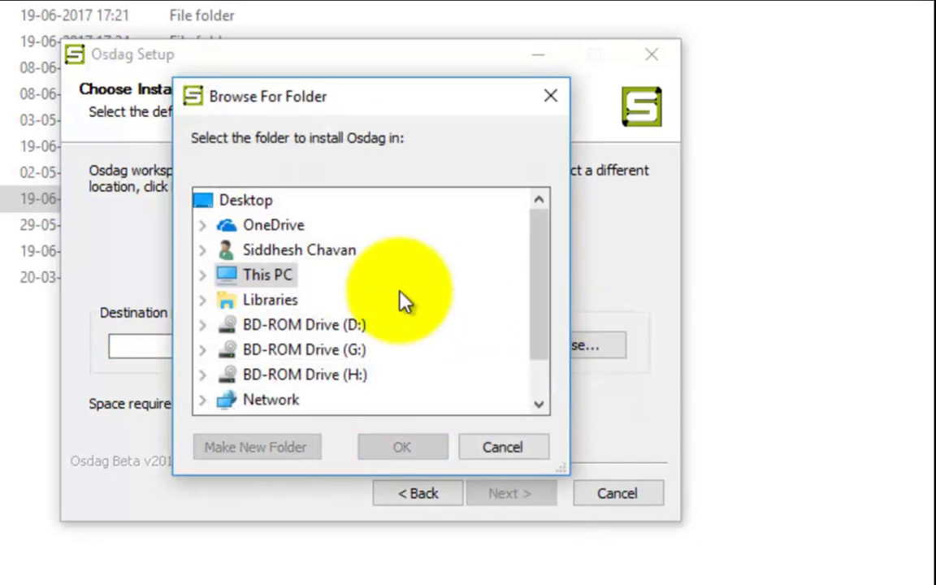
{"action": "left_click", "coordinate": [204, 273]}
{"action": "scroll", "coordinate": [286, 370], "scroll_direction": "down", "scroll_amount": 2}
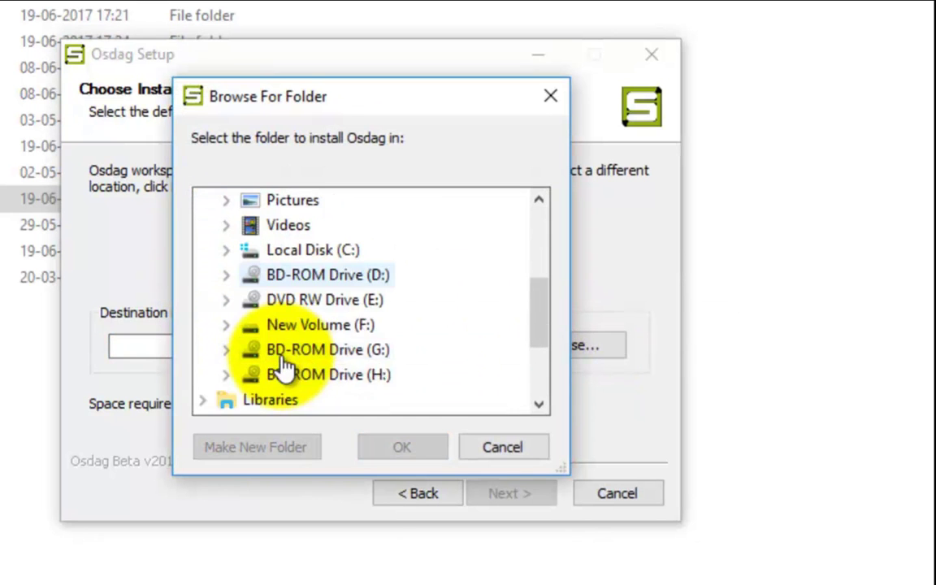
{"action": "double_click", "coordinate": [318, 326]}
{"action": "left_click", "coordinate": [317, 350]}
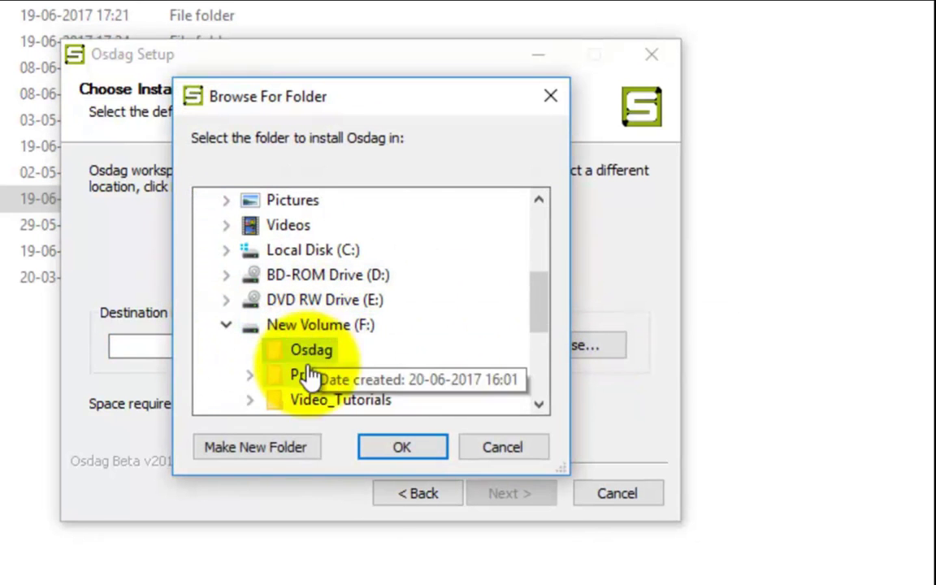
{"action": "left_click", "coordinate": [299, 447]}
{"action": "type", "text": "sd"}
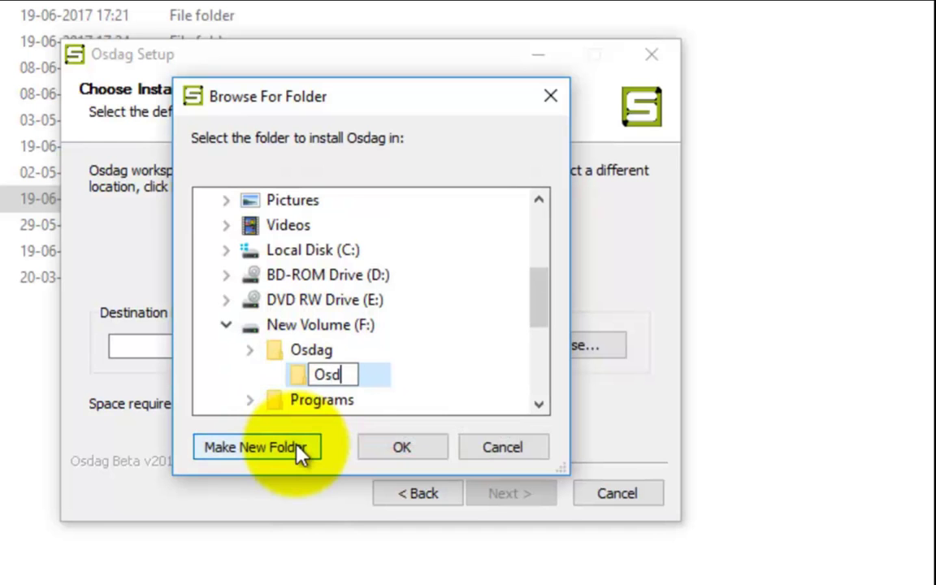
{"action": "type", "text": "ag_workspace"}
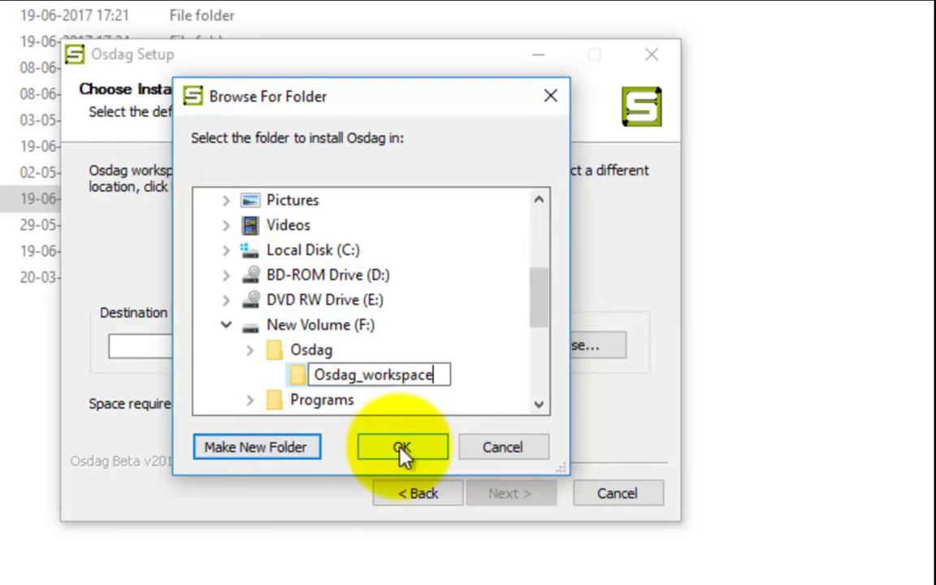
{"action": "left_click", "coordinate": [453, 385]}
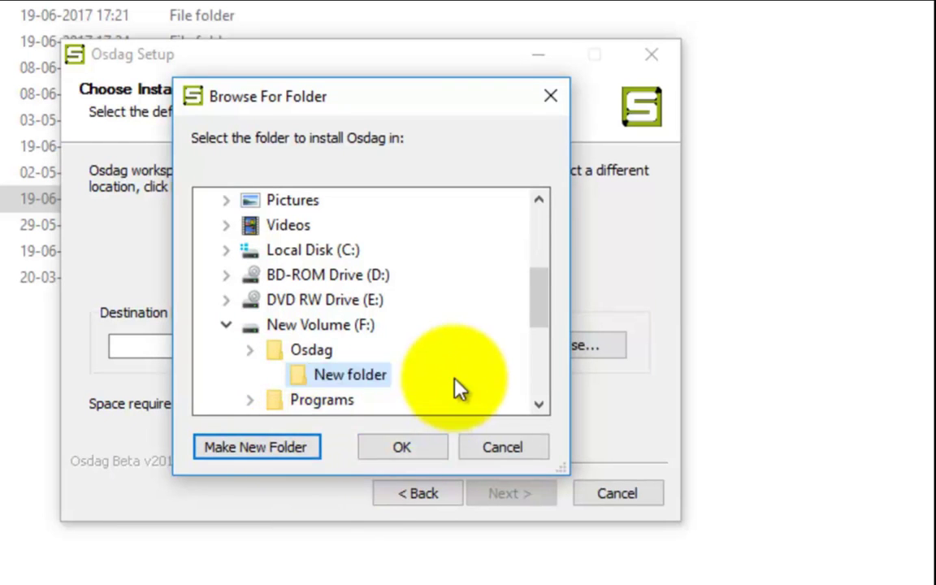
{"action": "left_click", "coordinate": [424, 462]}
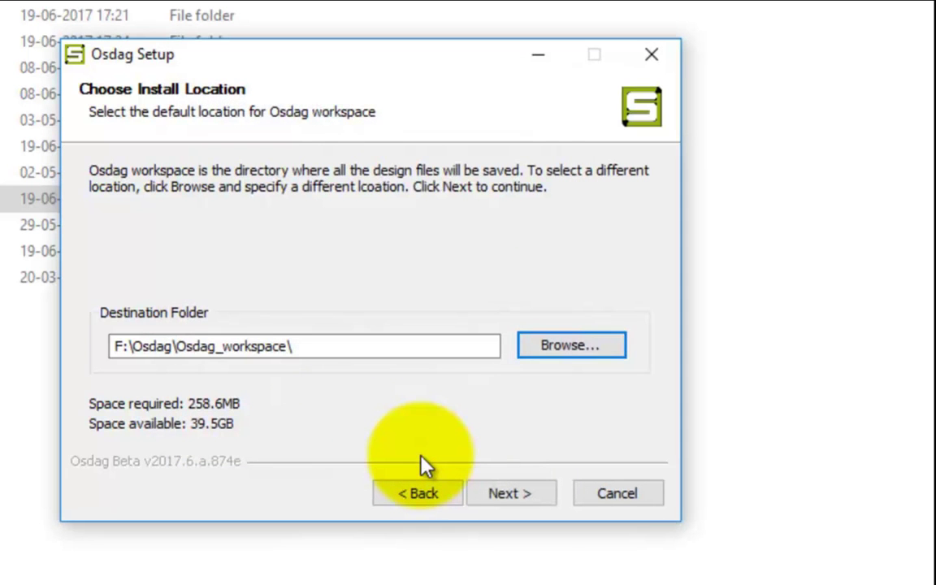
{"action": "left_click", "coordinate": [486, 484]}
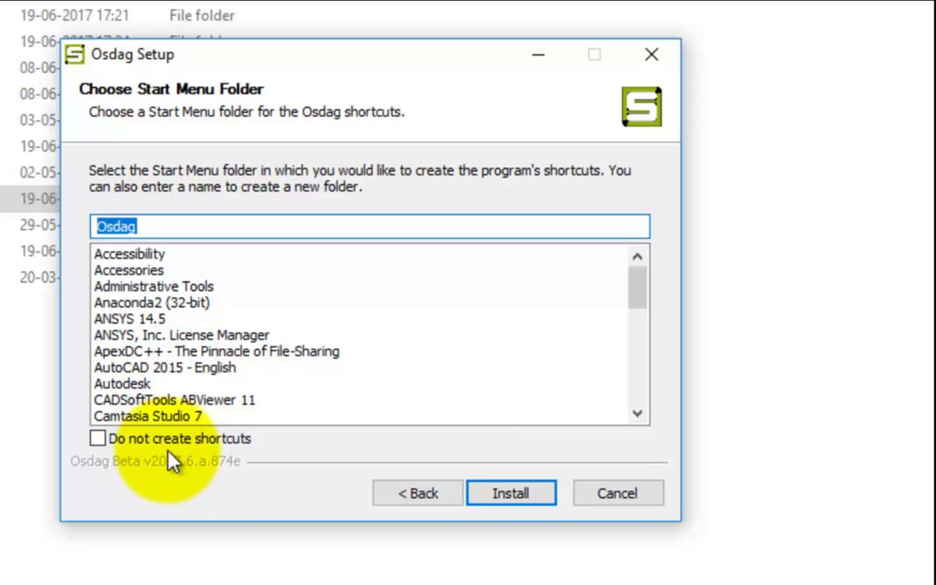
Install Osdag with the Start Menu folder named Osdag and finish the setup.
{"action": "left_click", "coordinate": [505, 496]}
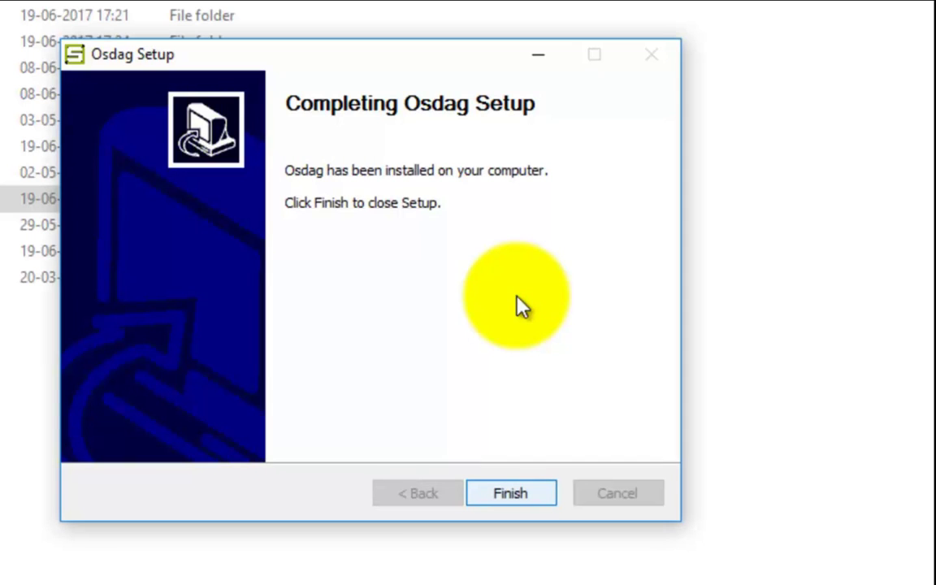
{"action": "key", "text": "Return"}
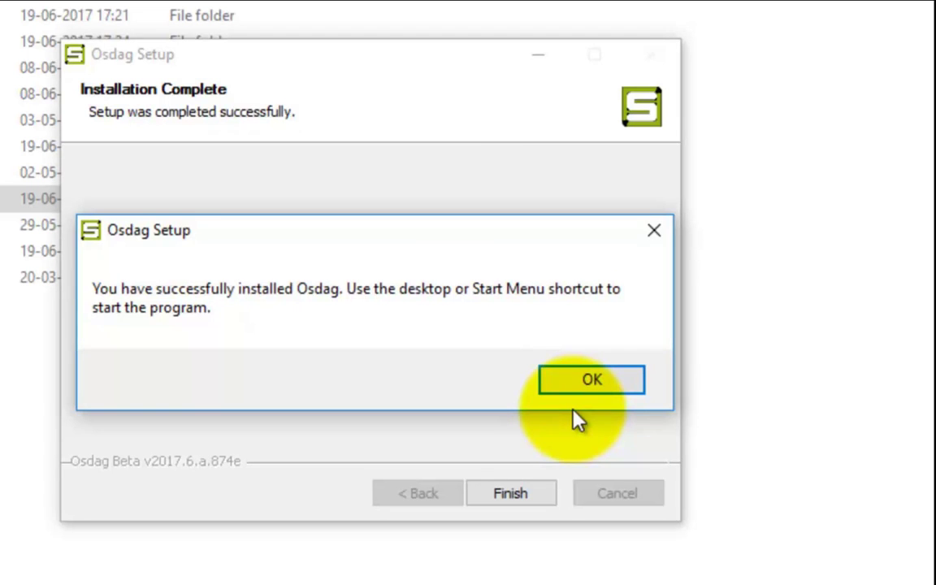
{"action": "left_click", "coordinate": [577, 382]}
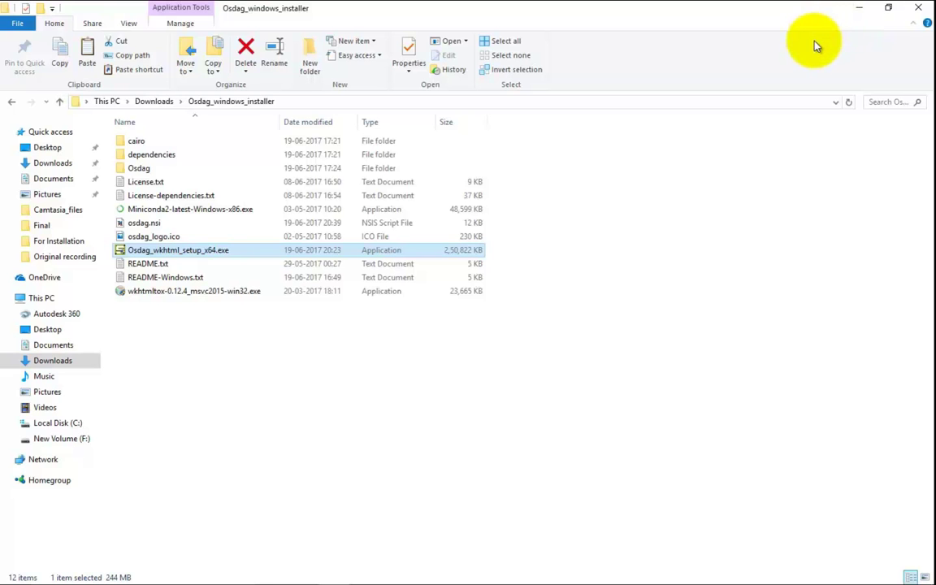
Launch Osdag from its desktop shortcut to check the installation, and close it again.
{"action": "key", "text": "super+d"}
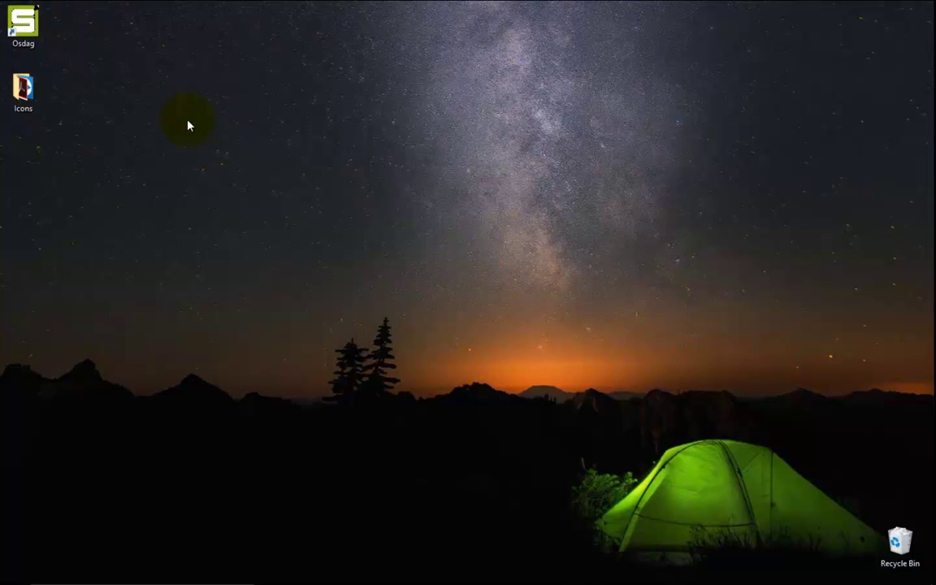
{"action": "left_click", "coordinate": [28, 38]}
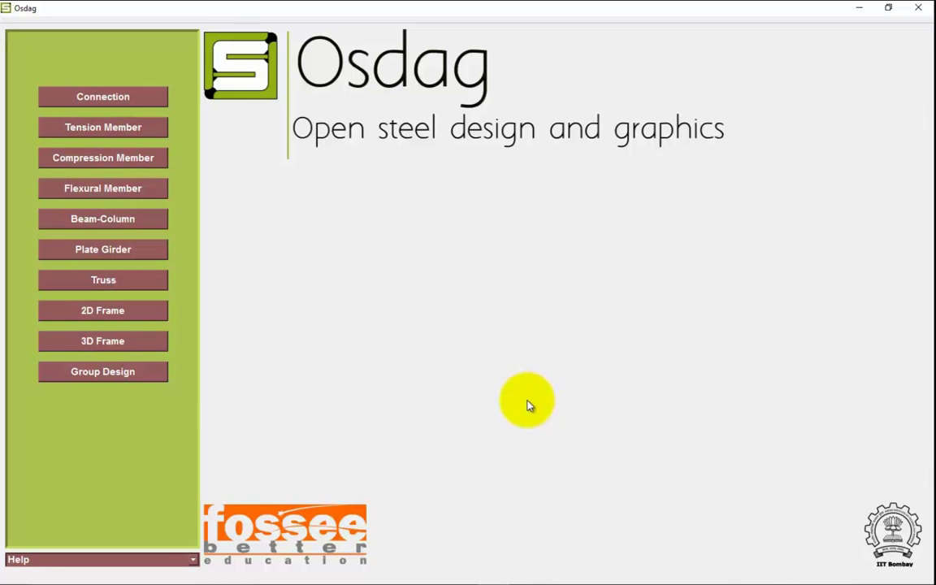
{"action": "left_click", "coordinate": [920, 7]}
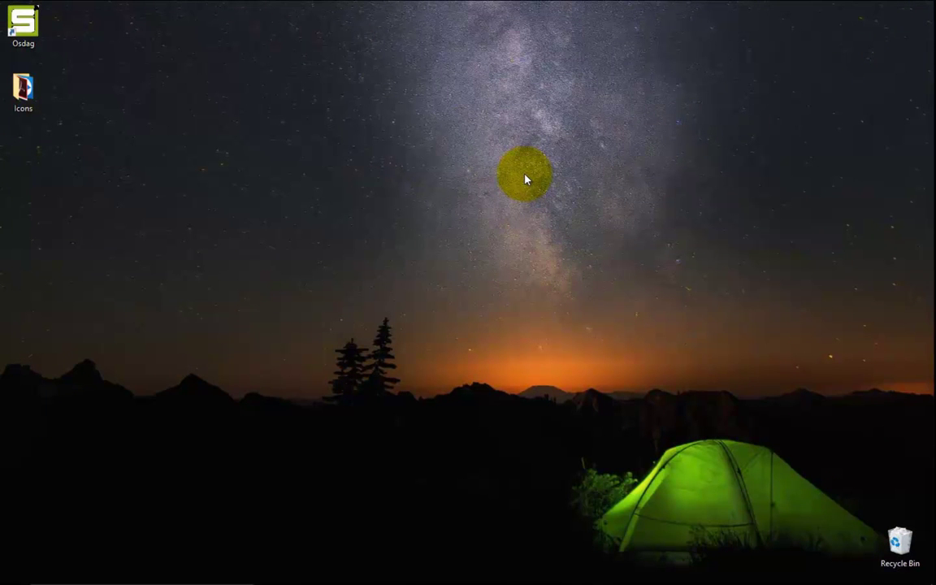
Search Windows for osdag, launch the desktop app found, and close it again.
{"action": "key", "text": "super"}
{"action": "type", "text": "osdag"}
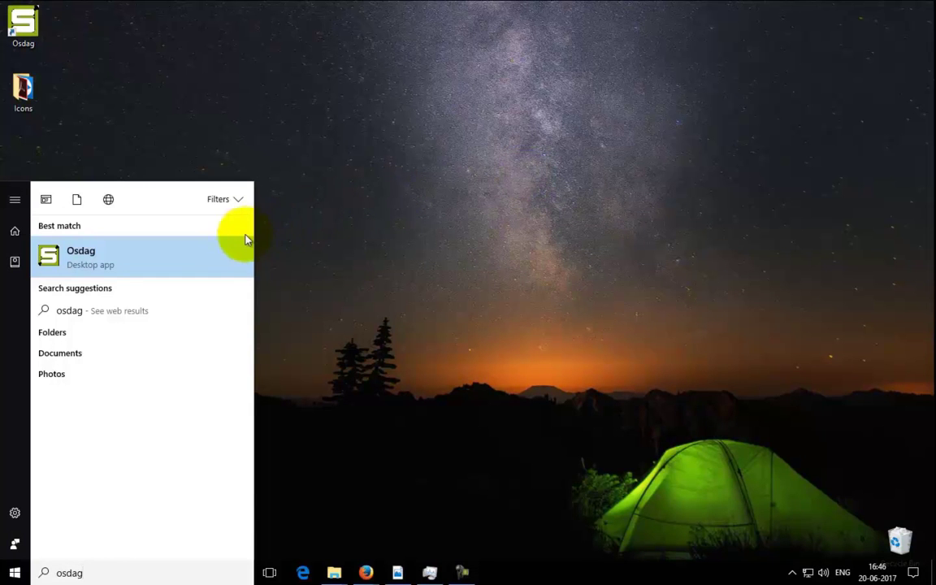
{"action": "left_click", "coordinate": [217, 257]}
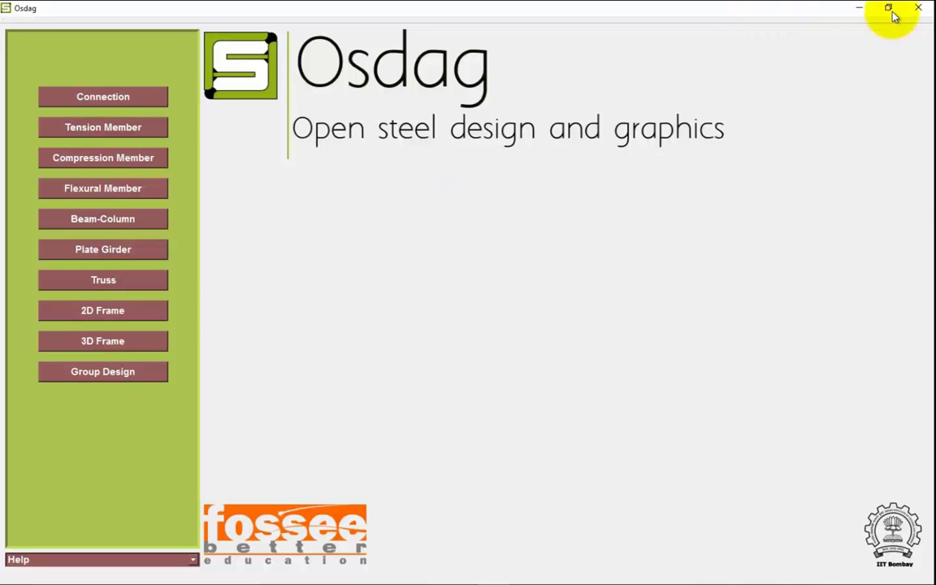
{"action": "left_click", "coordinate": [916, 10]}
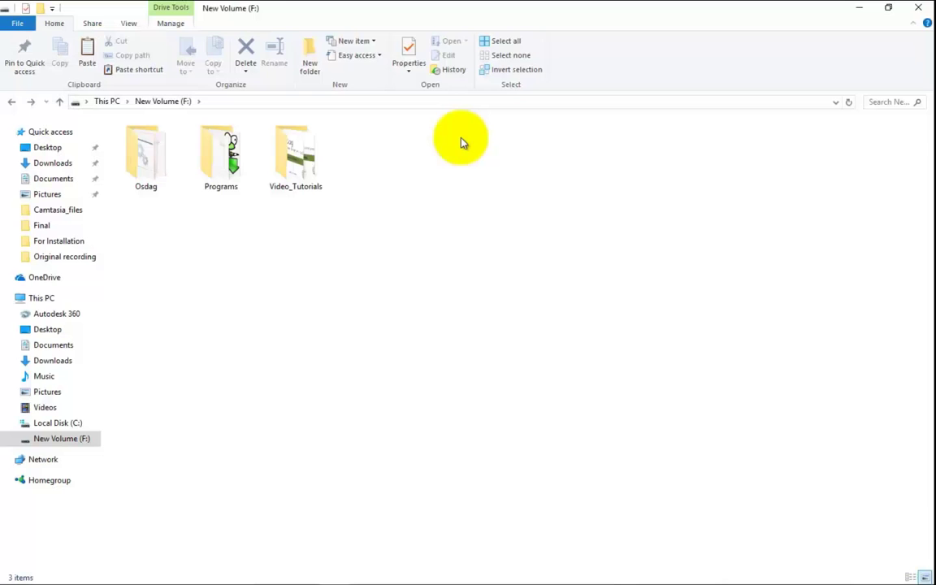
Open the Osdag installation folder on drive F: and select the Osdag shortcut in it.
{"action": "double_click", "coordinate": [156, 166]}
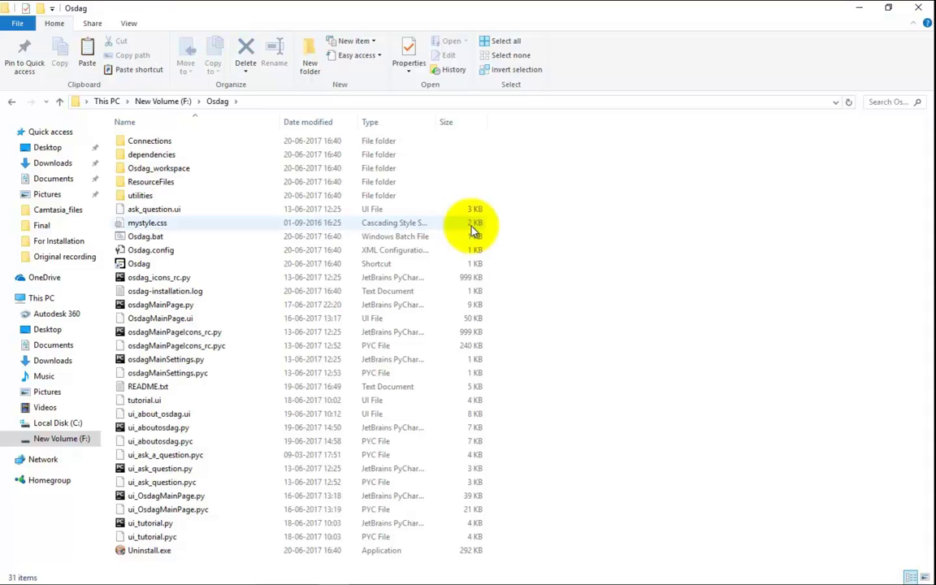
{"action": "left_click", "coordinate": [204, 267]}
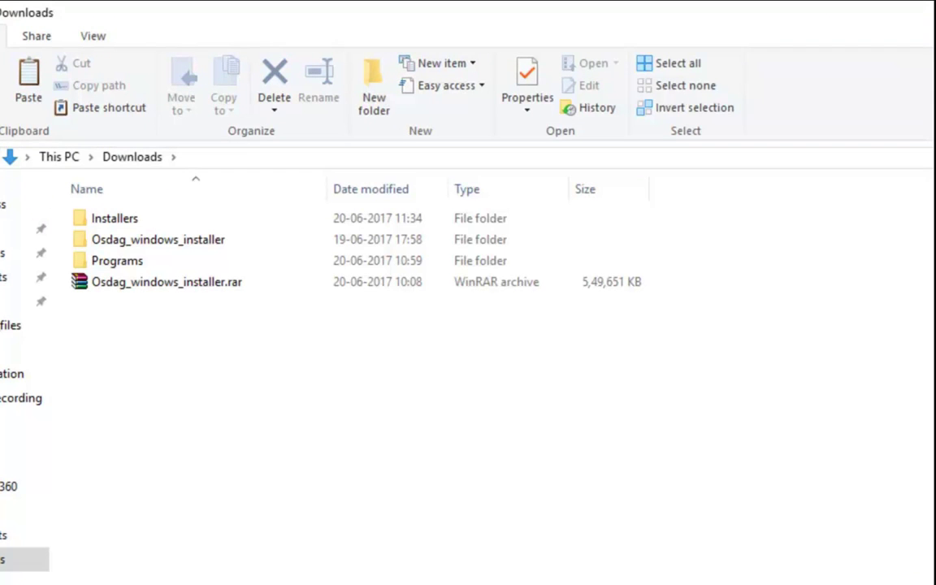
Install wkhtmltox 0.12.4 from the Osdag_windows_installer folder, accepting its license and the default destination folder.
{"action": "double_click", "coordinate": [241, 248]}
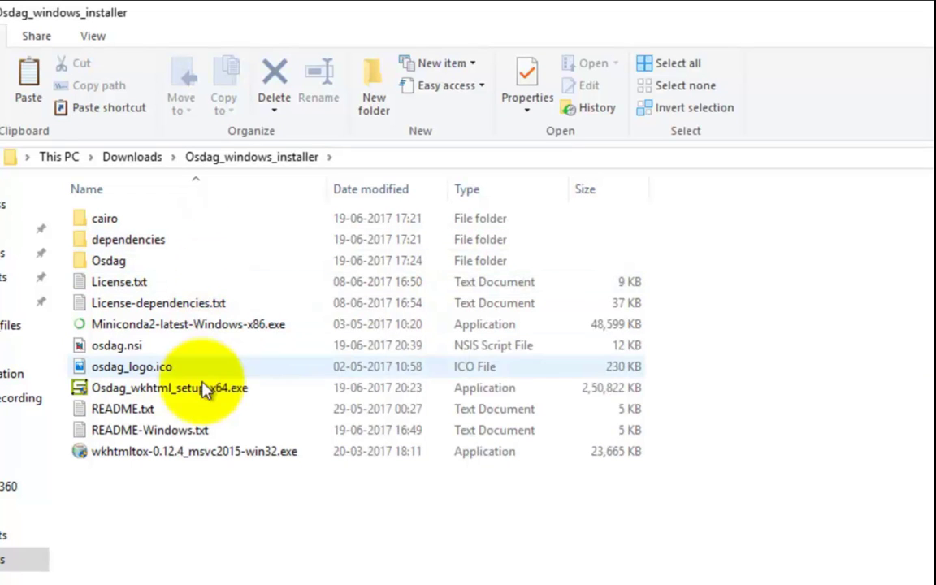
{"action": "double_click", "coordinate": [209, 453]}
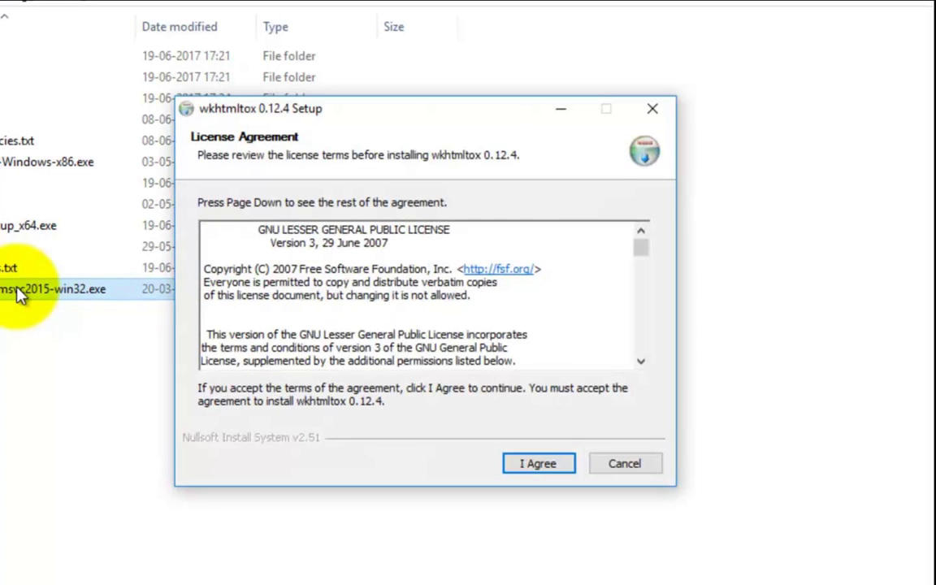
{"action": "left_click", "coordinate": [535, 466]}
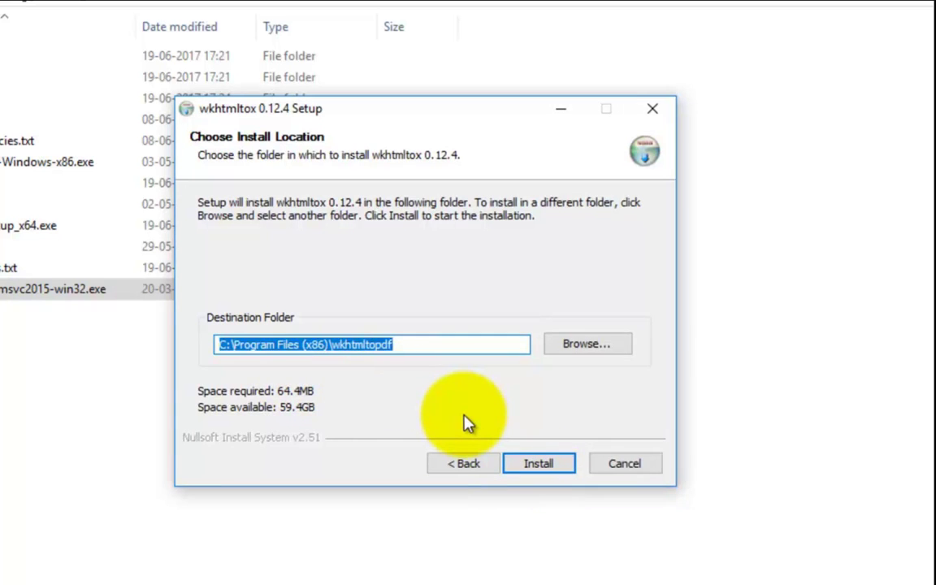
{"action": "left_click", "coordinate": [529, 464]}
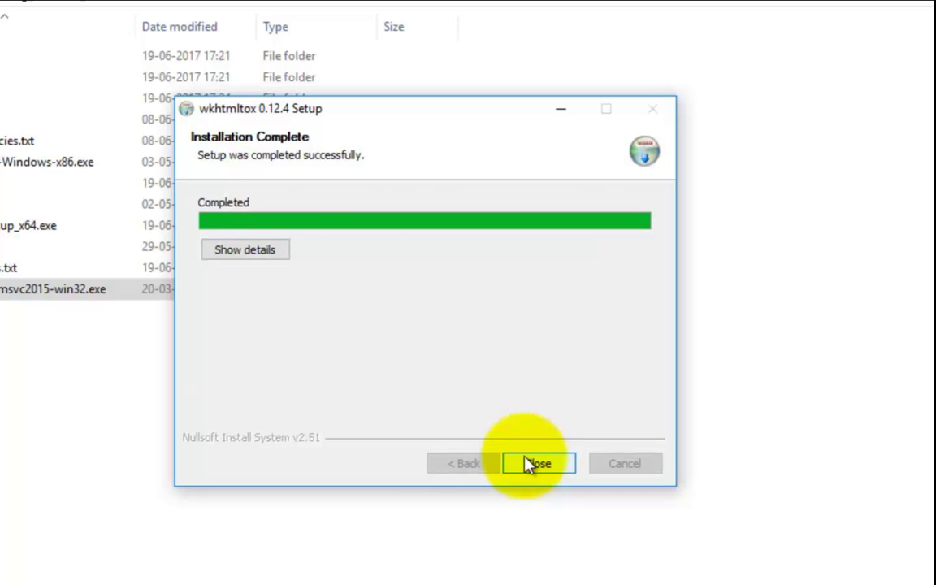
{"action": "left_click", "coordinate": [537, 464]}
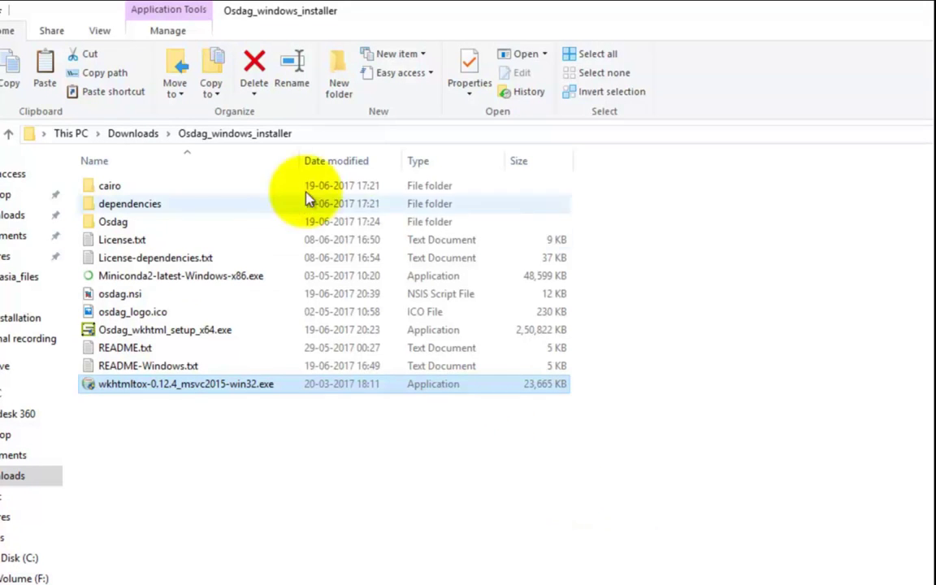
Run install_osdag_dependencies.bat from the dependencies folder as administrator and return to the Osdag_windows_installer folder.
{"action": "double_click", "coordinate": [199, 211]}
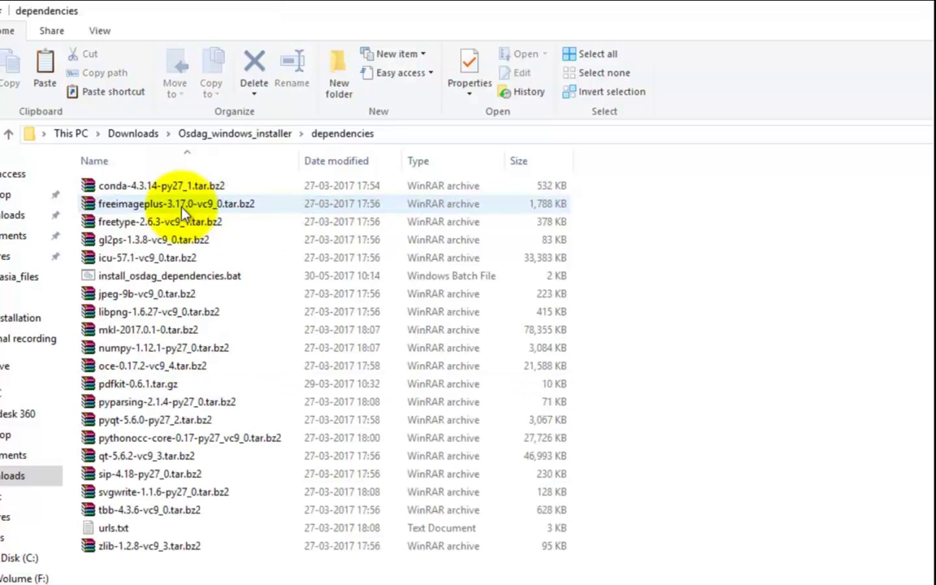
{"action": "right_click", "coordinate": [185, 277]}
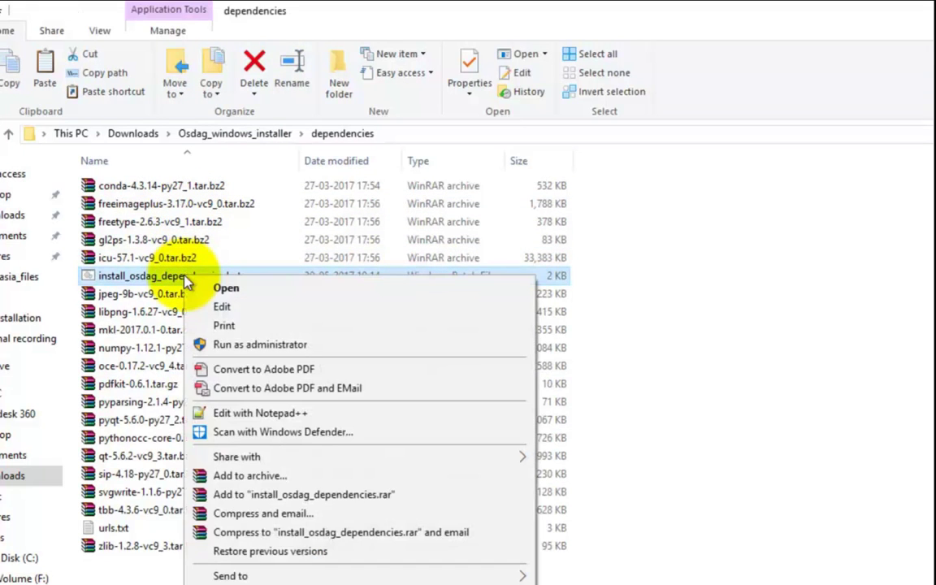
{"action": "left_click", "coordinate": [213, 345]}
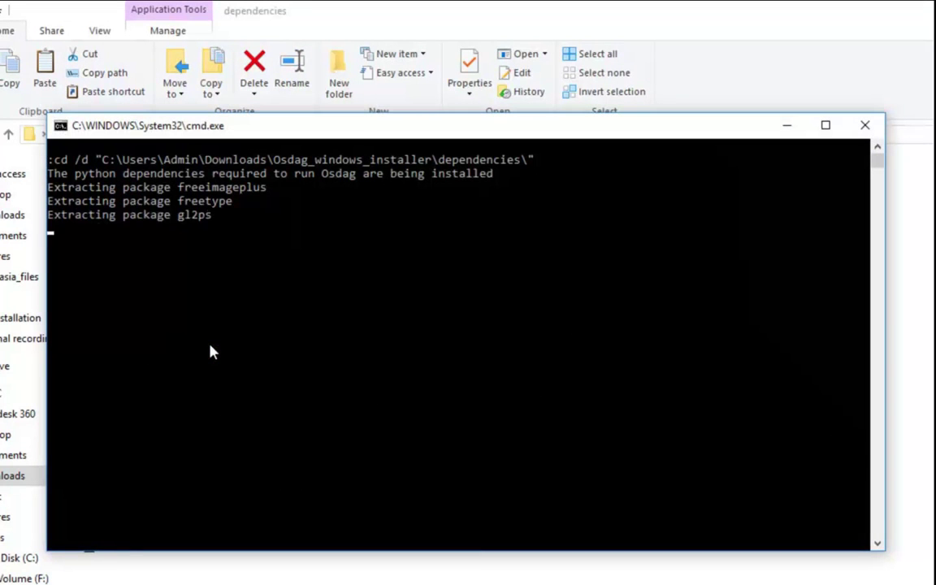
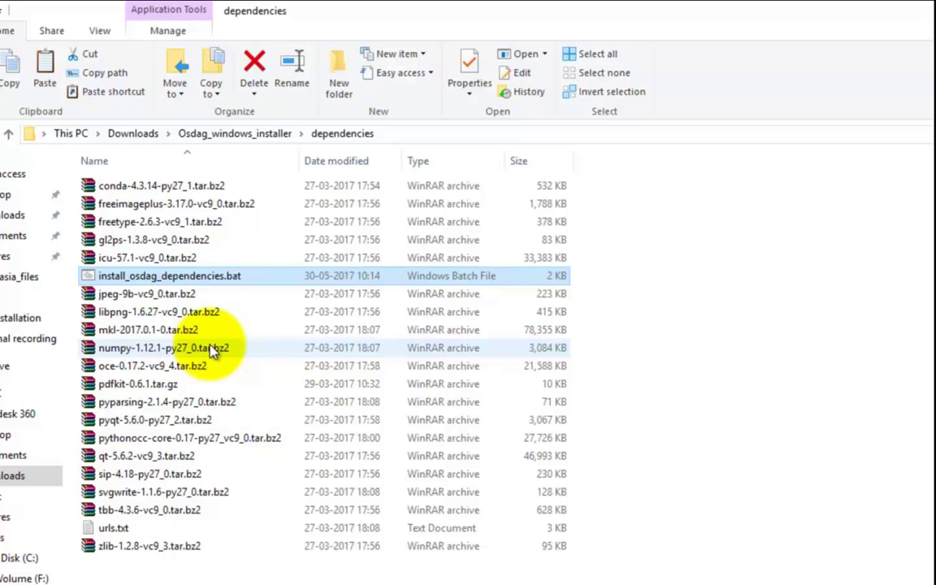
{"action": "key", "text": "BackSpace"}
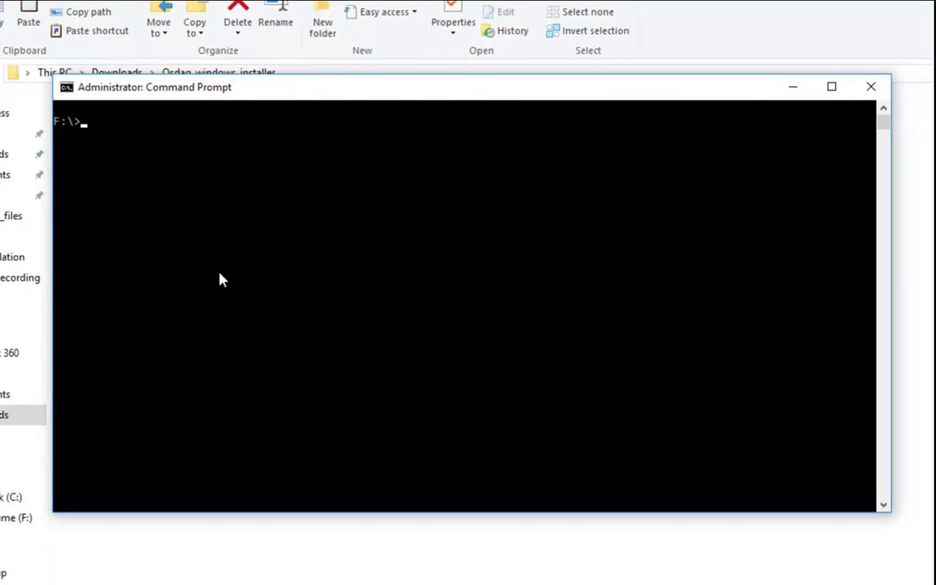
In the command prompt, change to the Osdag directory on drive F: and run python osdagMainPage.py.
{"action": "type", "text": "cd Osdag"}
{"action": "key", "text": "Return"}
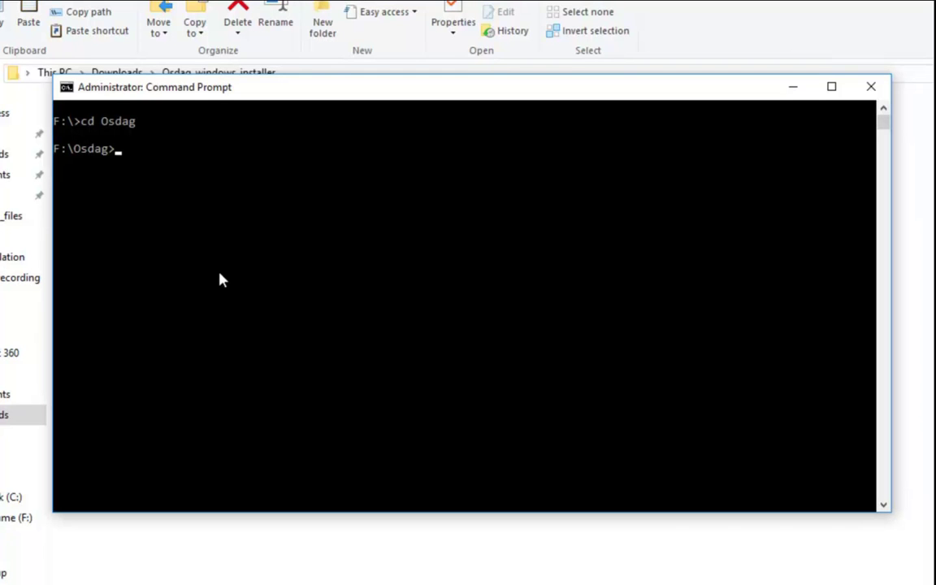
{"action": "type", "text": "python osdagMainPage.py"}
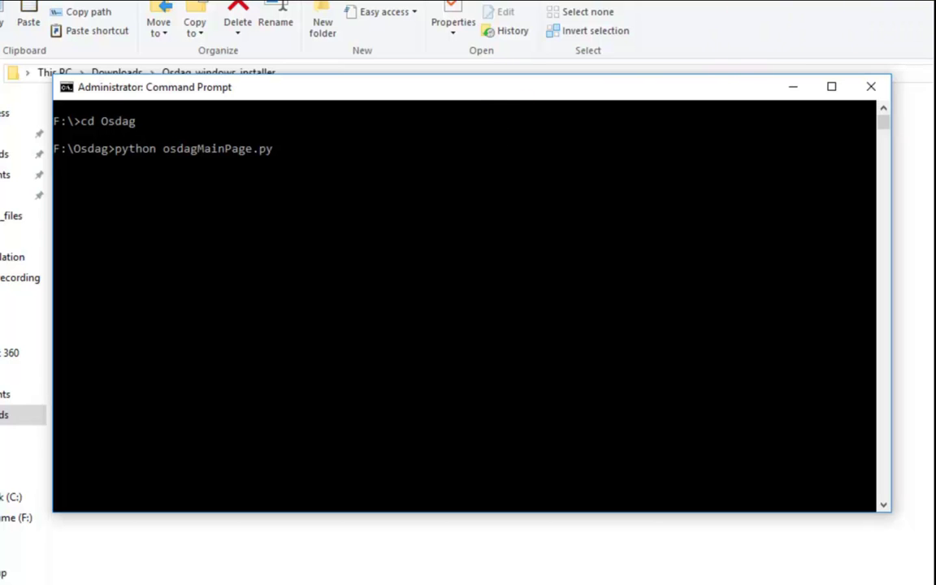
{"action": "key", "text": "Return"}
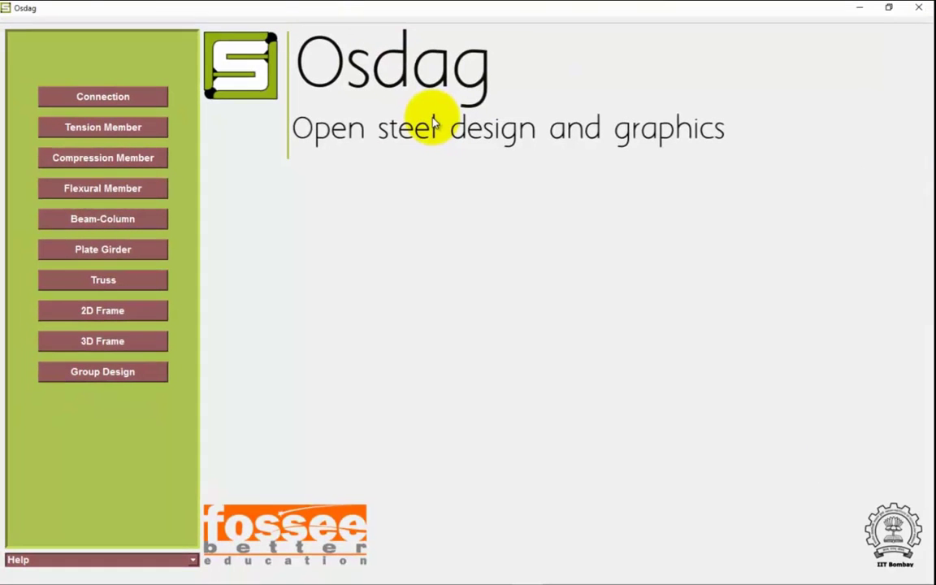